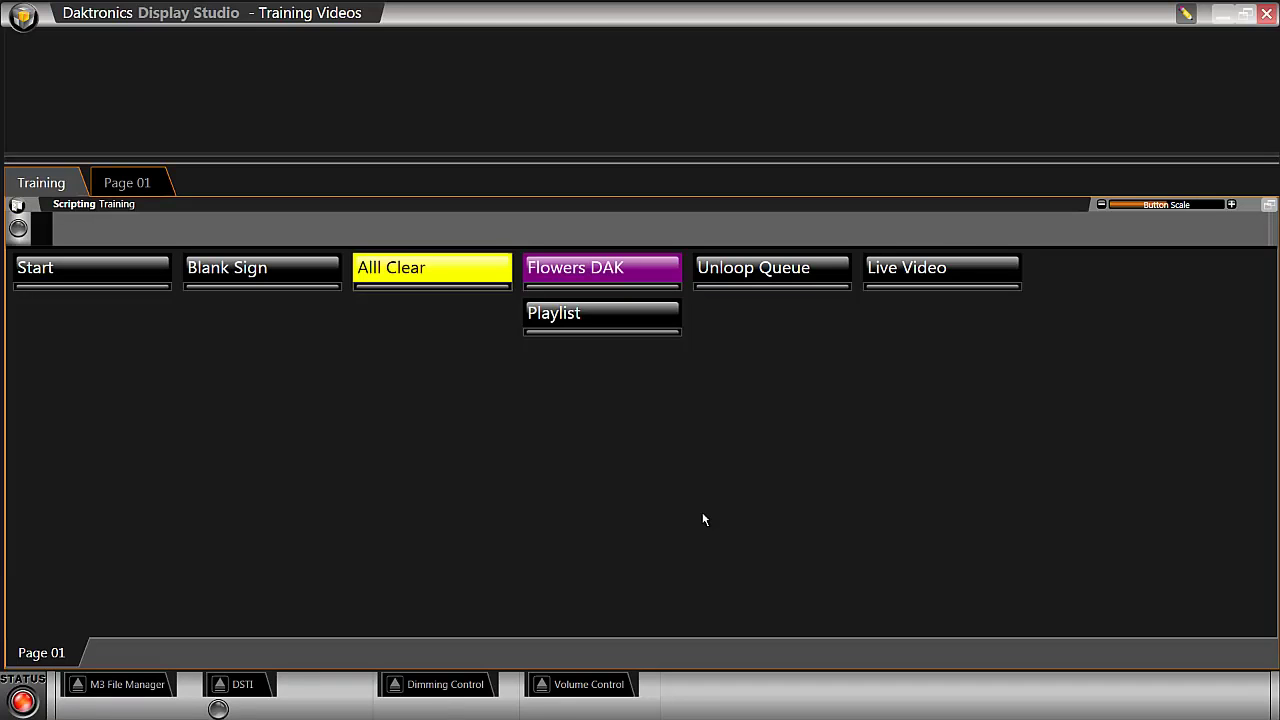
# Step: Launch Content Studio and start a new presentation for the DMP 8000 - dvxlayout2 - bottombar display
pyautogui.click(1186, 15)
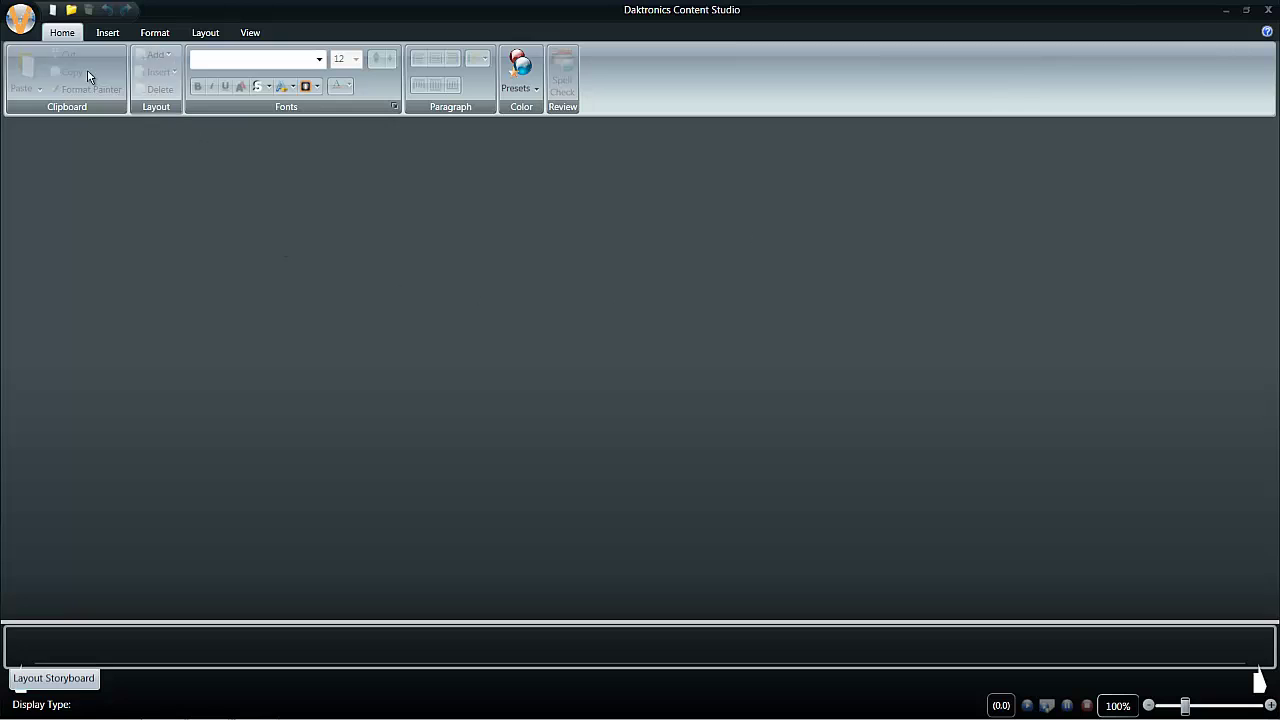
pyautogui.click(53, 11)
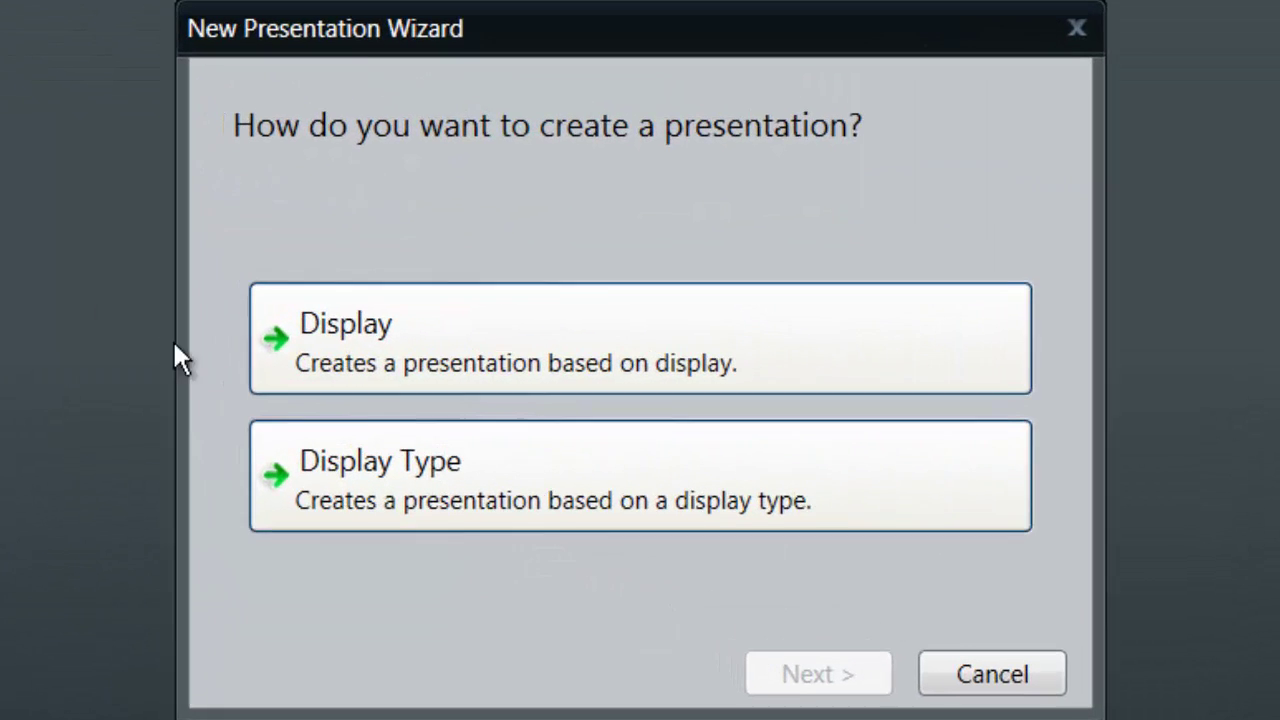
pyautogui.click(541, 345)
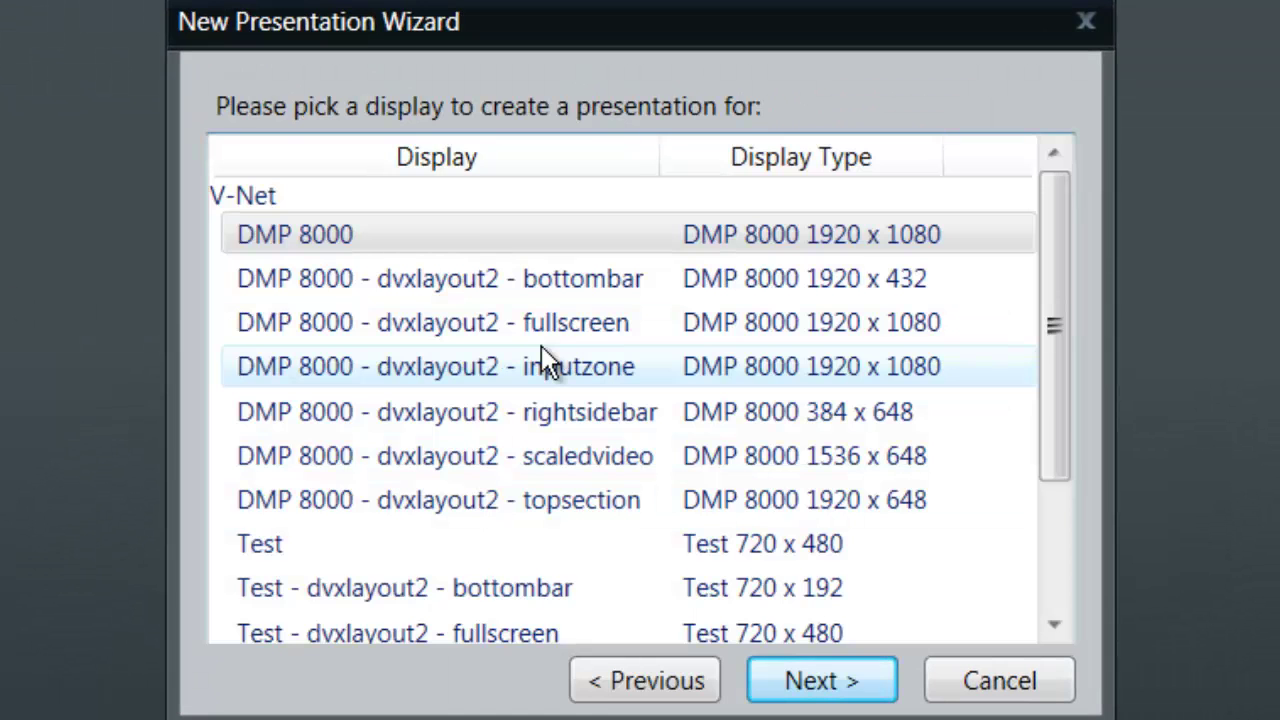
pyautogui.click(565, 272)
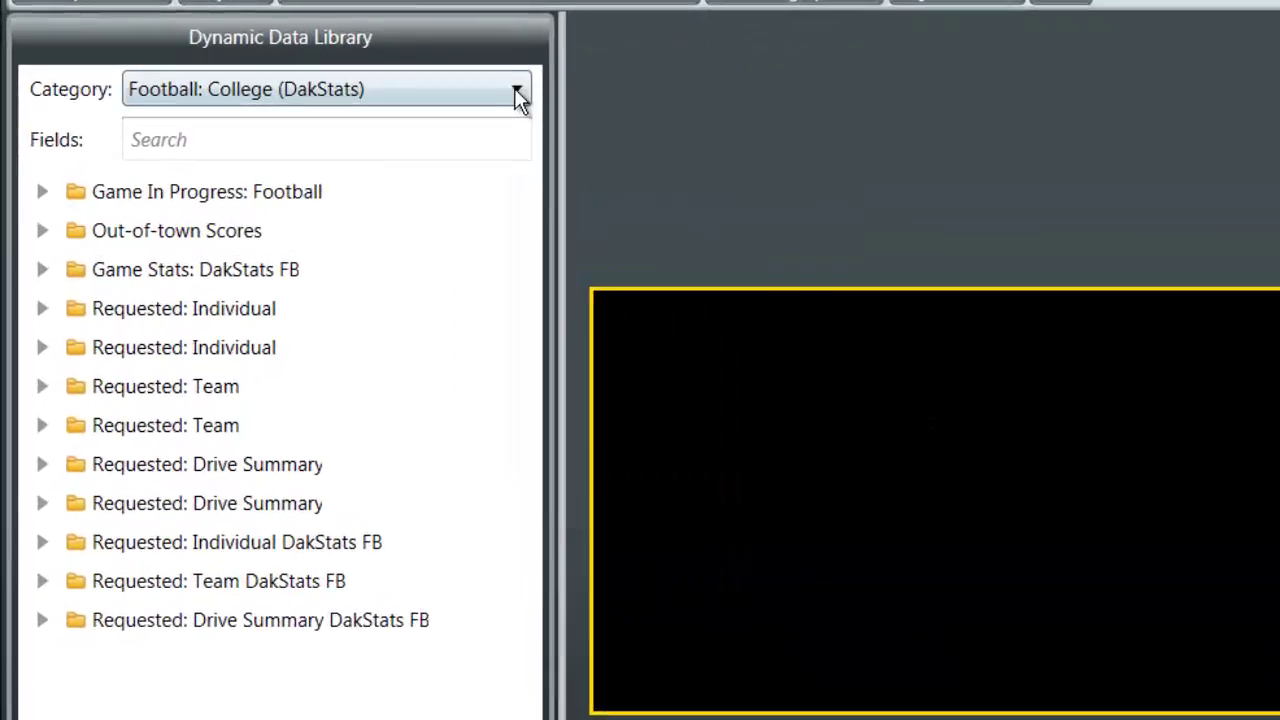
pyautogui.click(265, 158)
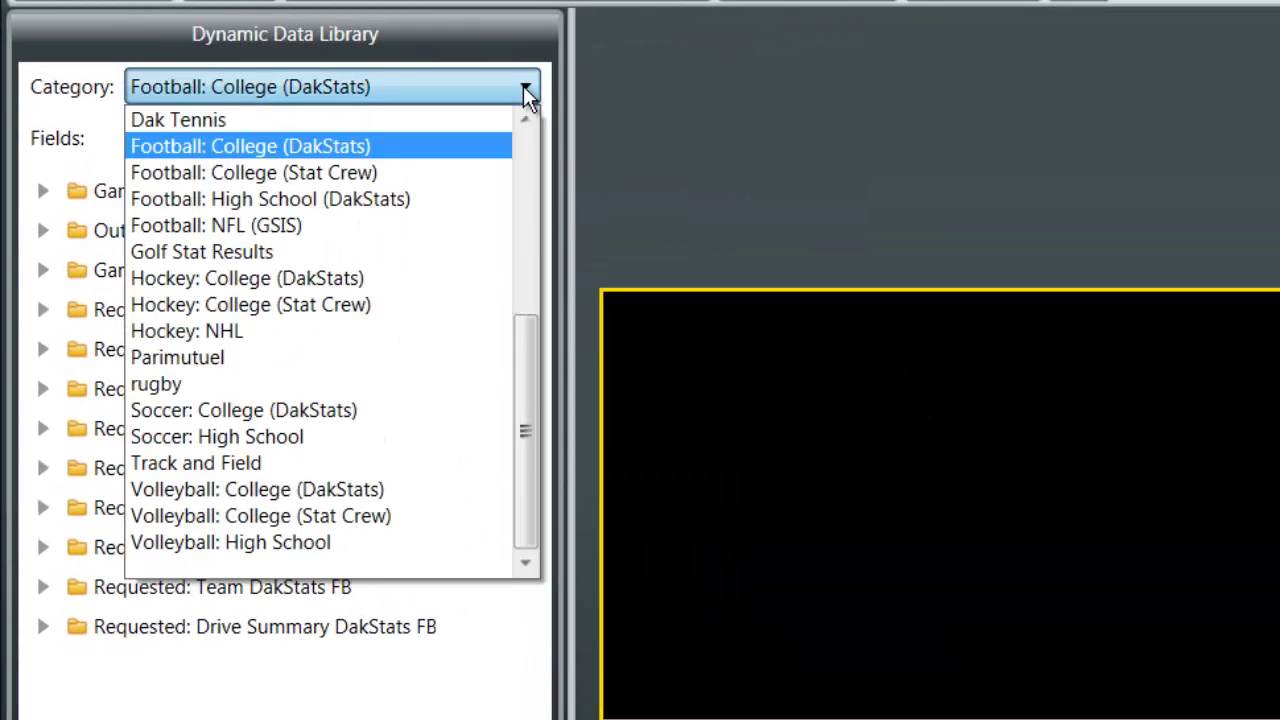
pyautogui.click(490, 148)
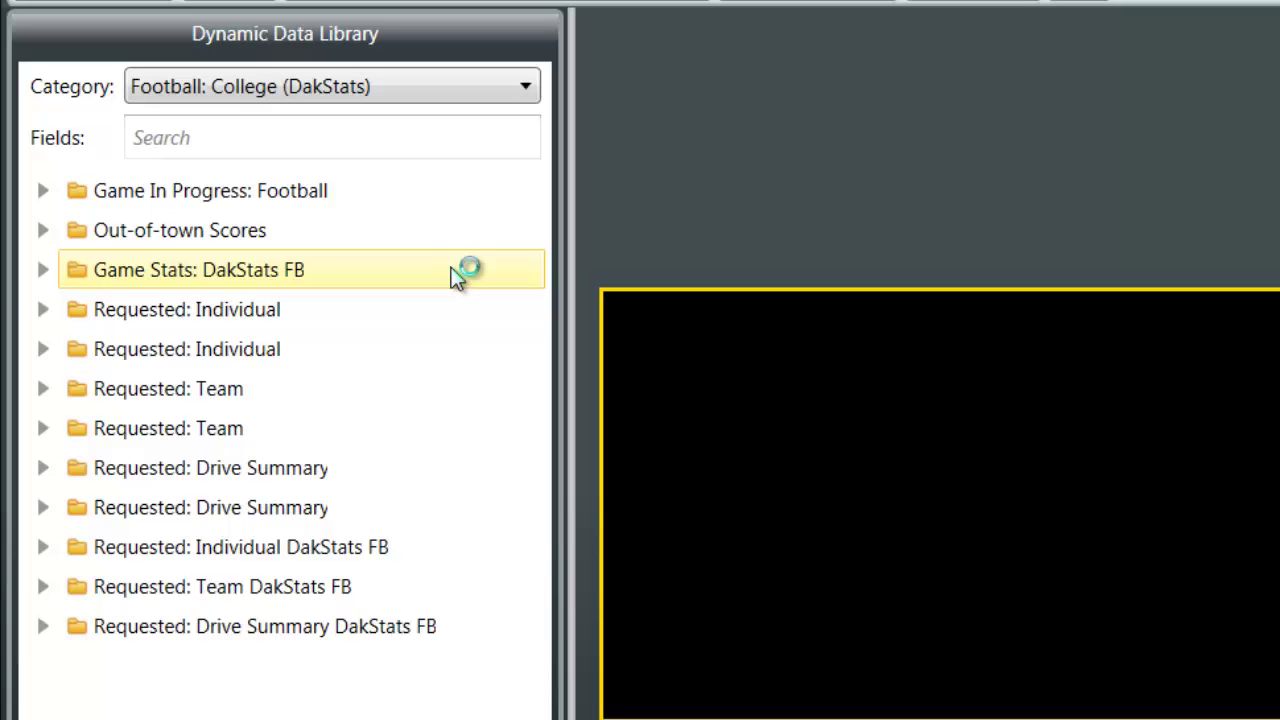
# Step: From Game In Progress: Football, place the clock, Home and Guest Team Name, and Home Team Score fields
pyautogui.click(46, 193)
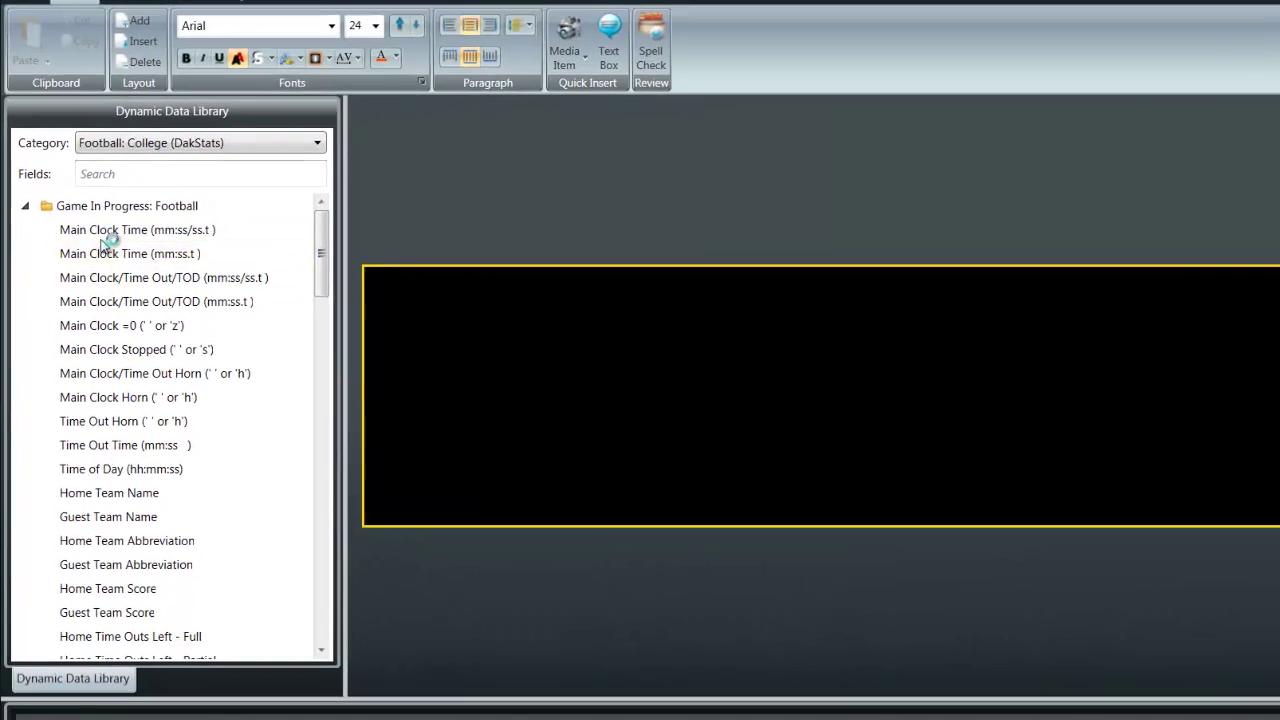
pyautogui.moveTo(105, 238); pyautogui.dragTo(815, 316)
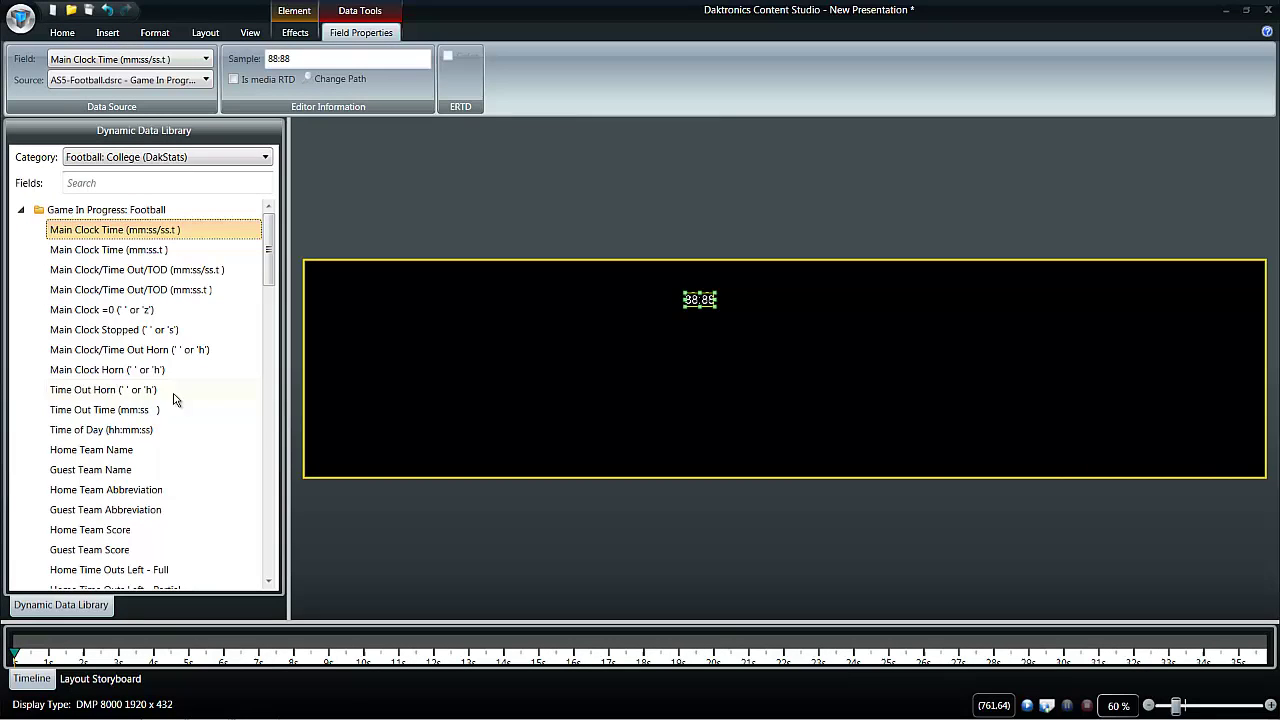
pyautogui.doubleClick(91, 451)
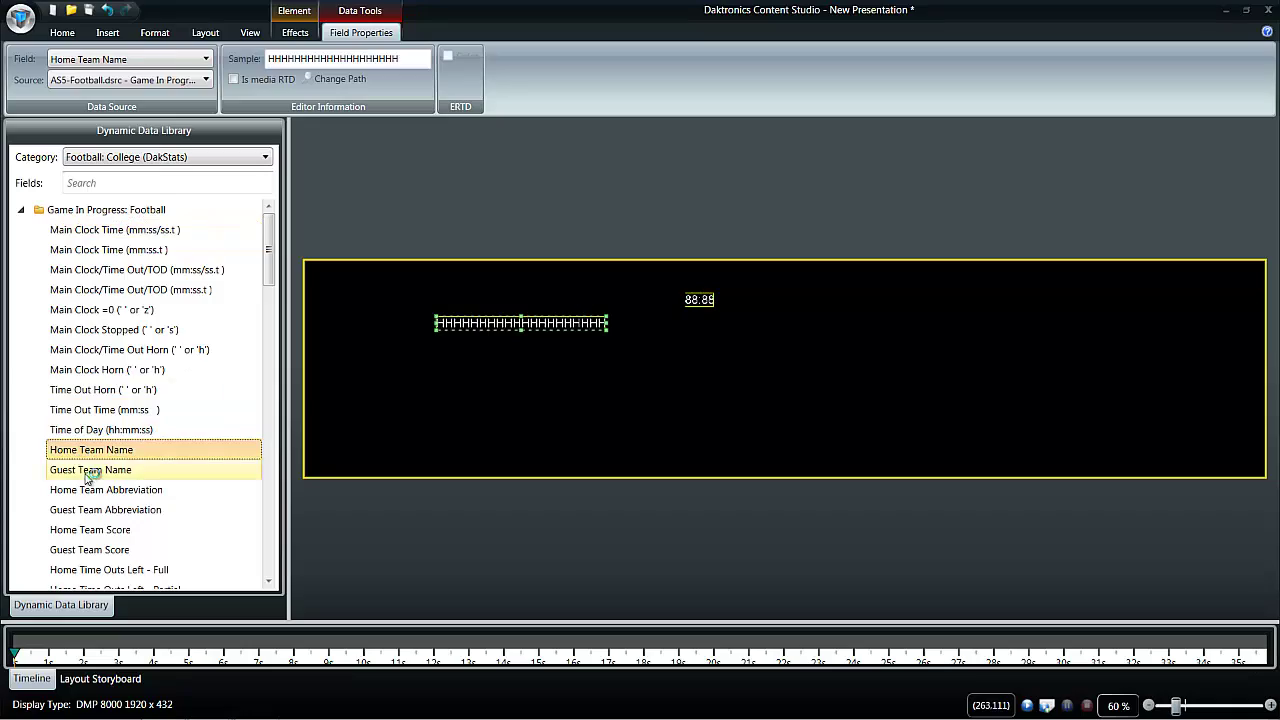
pyautogui.moveTo(88, 475); pyautogui.dragTo(1106, 314)
pyautogui.moveTo(104, 529); pyautogui.dragTo(477, 334)
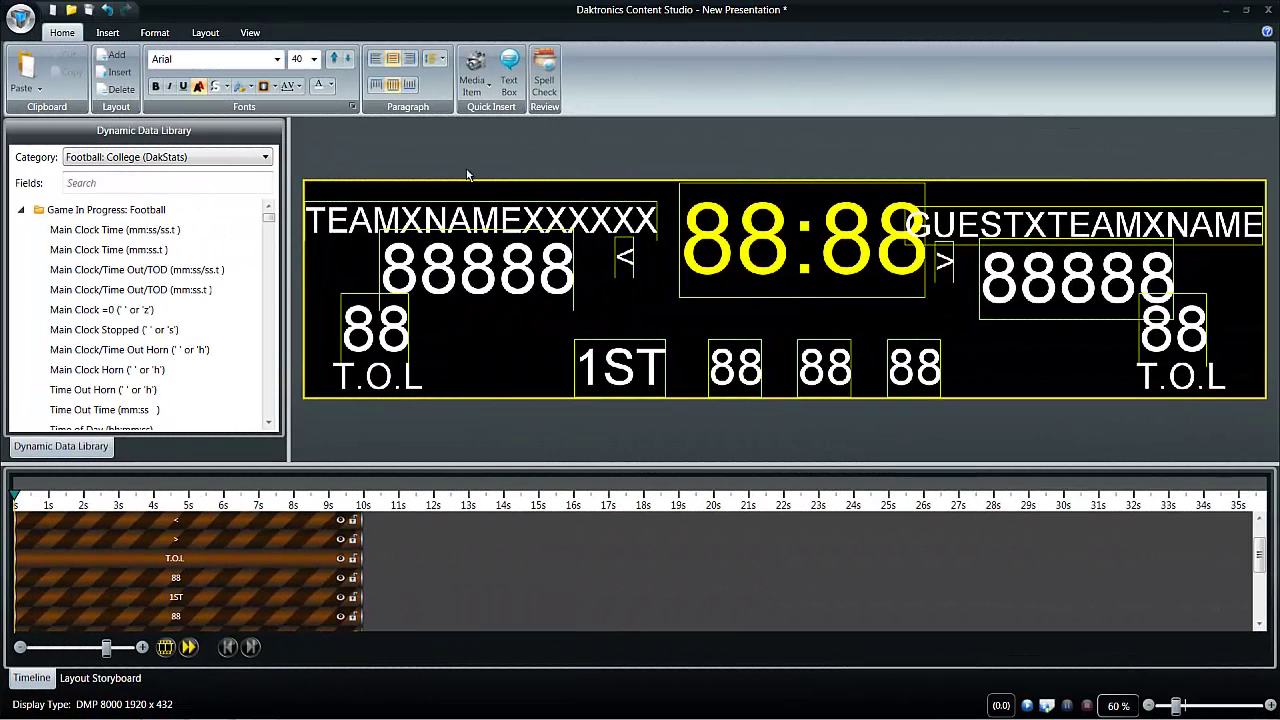
# Step: Add text labels DOWN and TO GO above their matching number fields
pyautogui.click(509, 82)
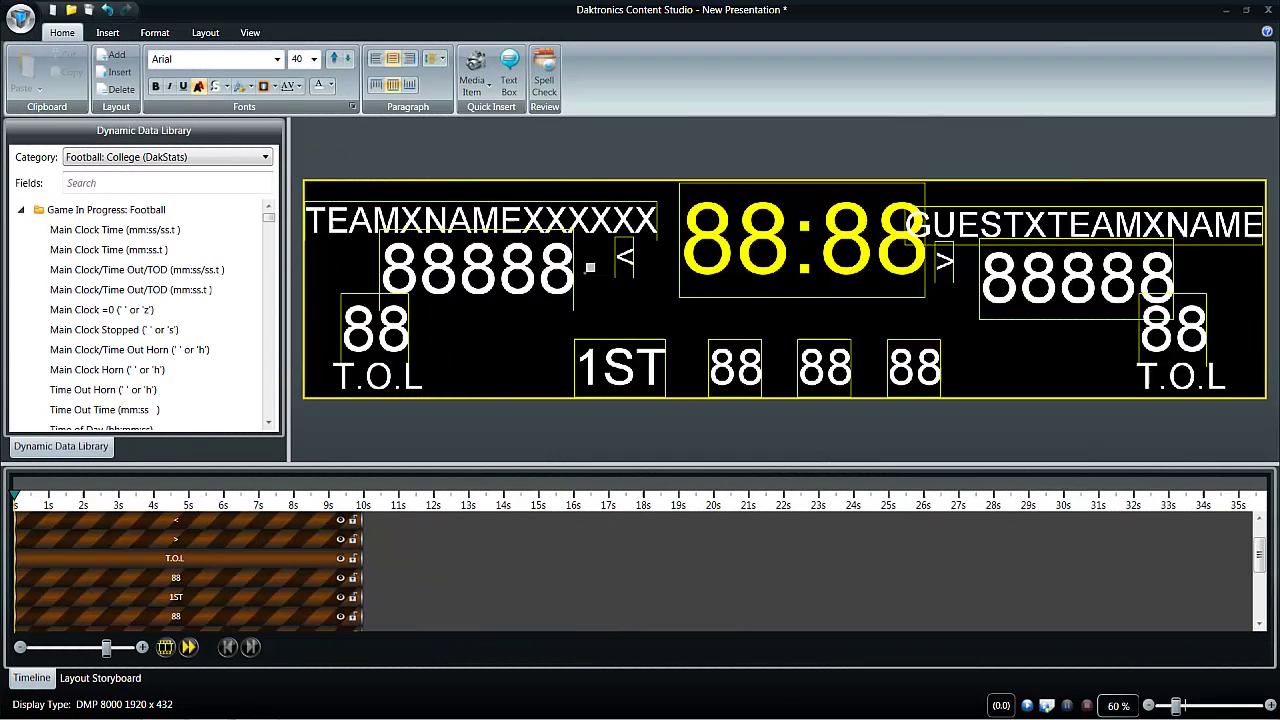
pyautogui.click(589, 302)
pyautogui.write('DOWN')
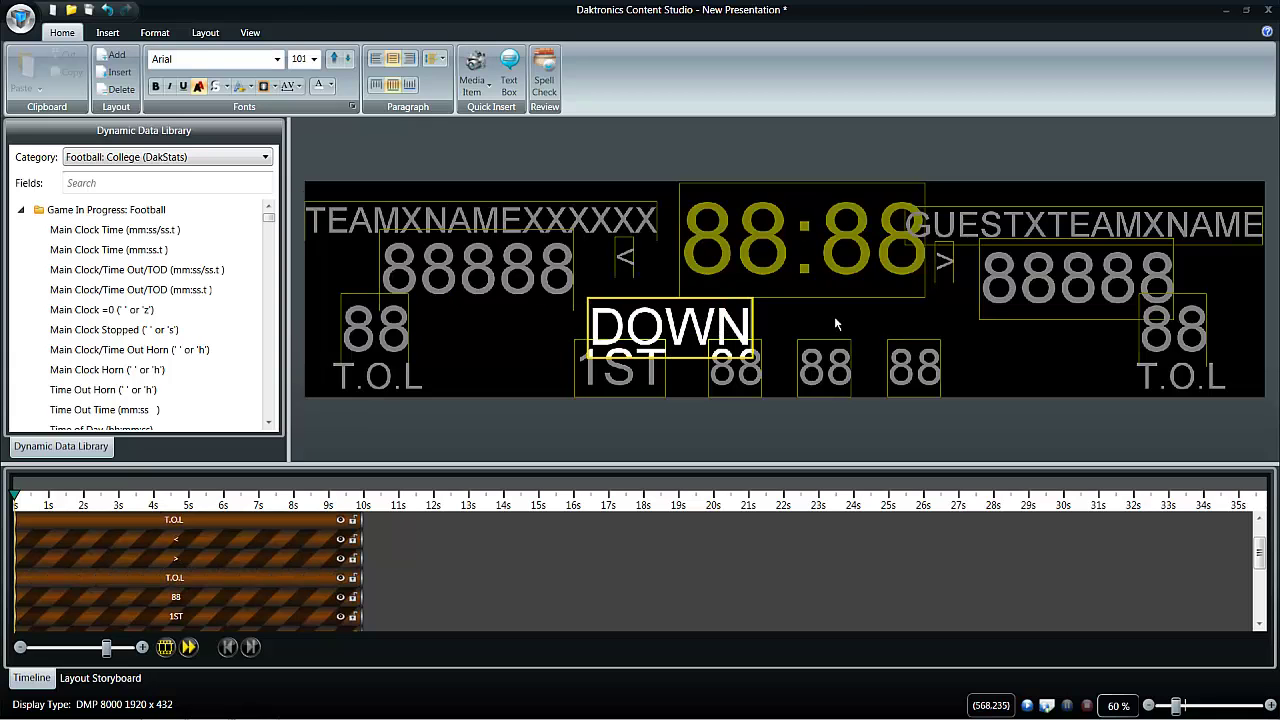
pyautogui.press('Escape')
pyautogui.click(517, 78)
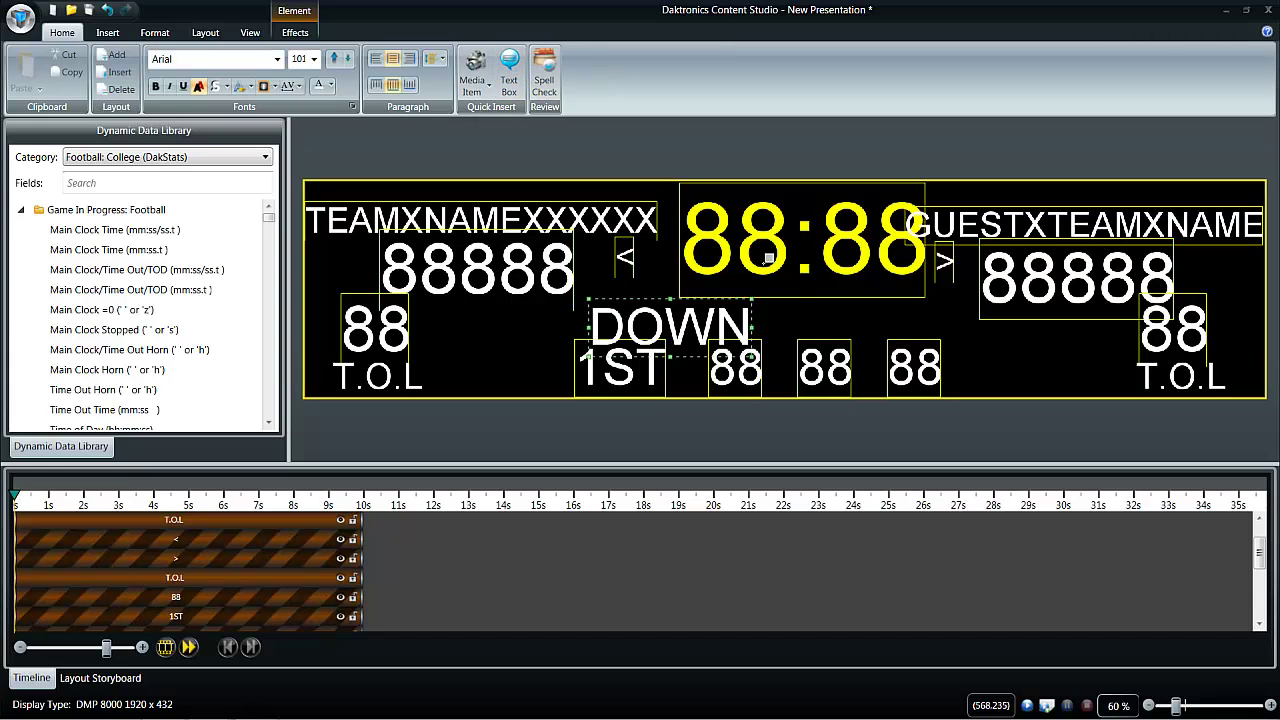
pyautogui.click(783, 306)
pyautogui.write('TO')
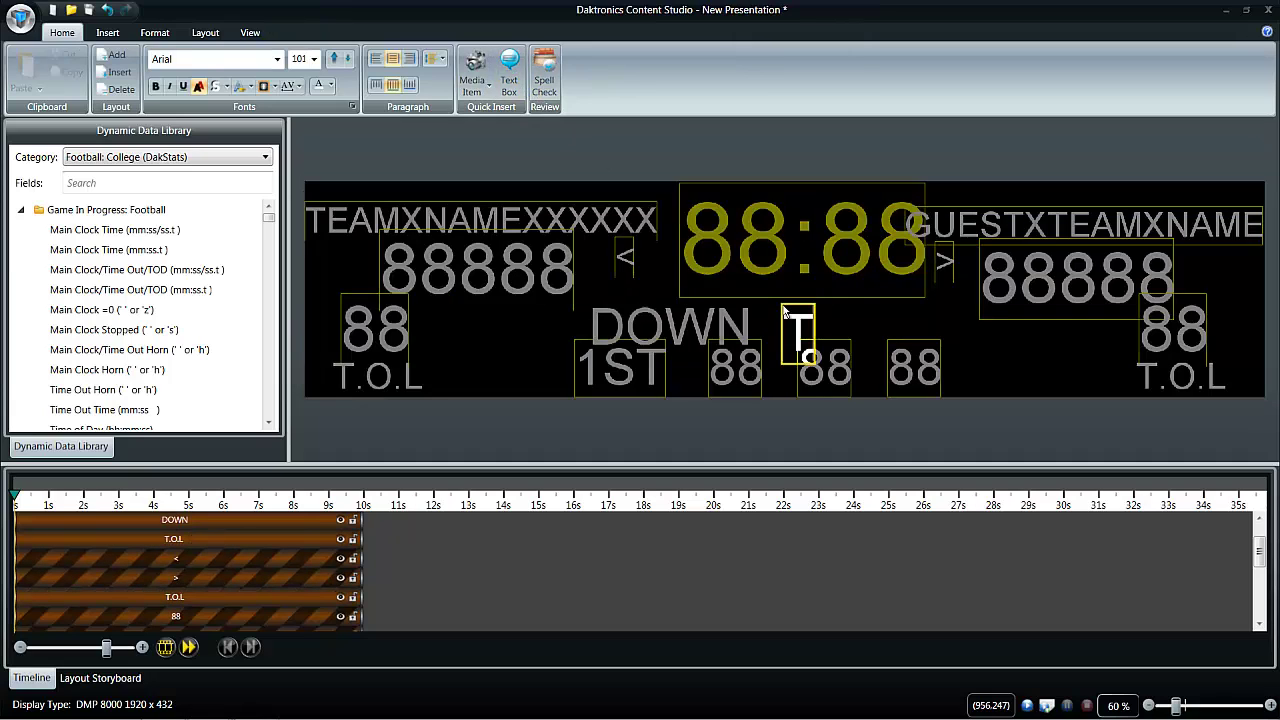
pyautogui.write(' GO')
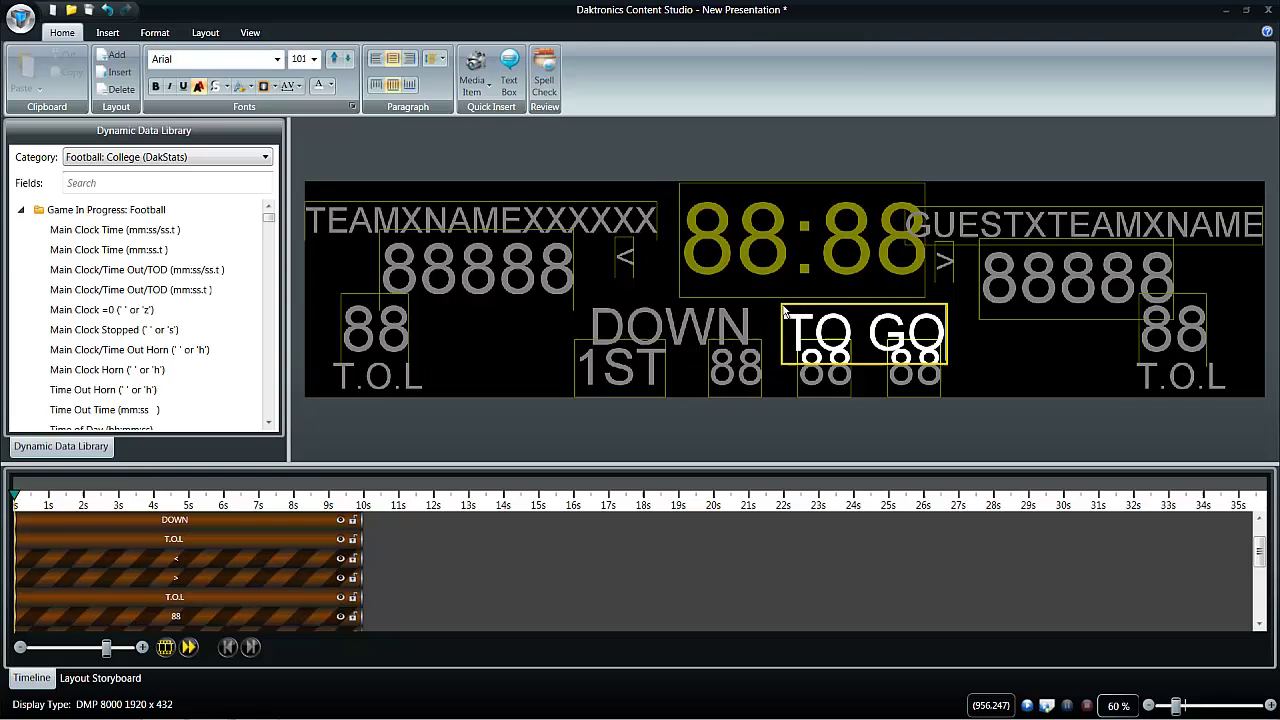
pyautogui.press('Escape')
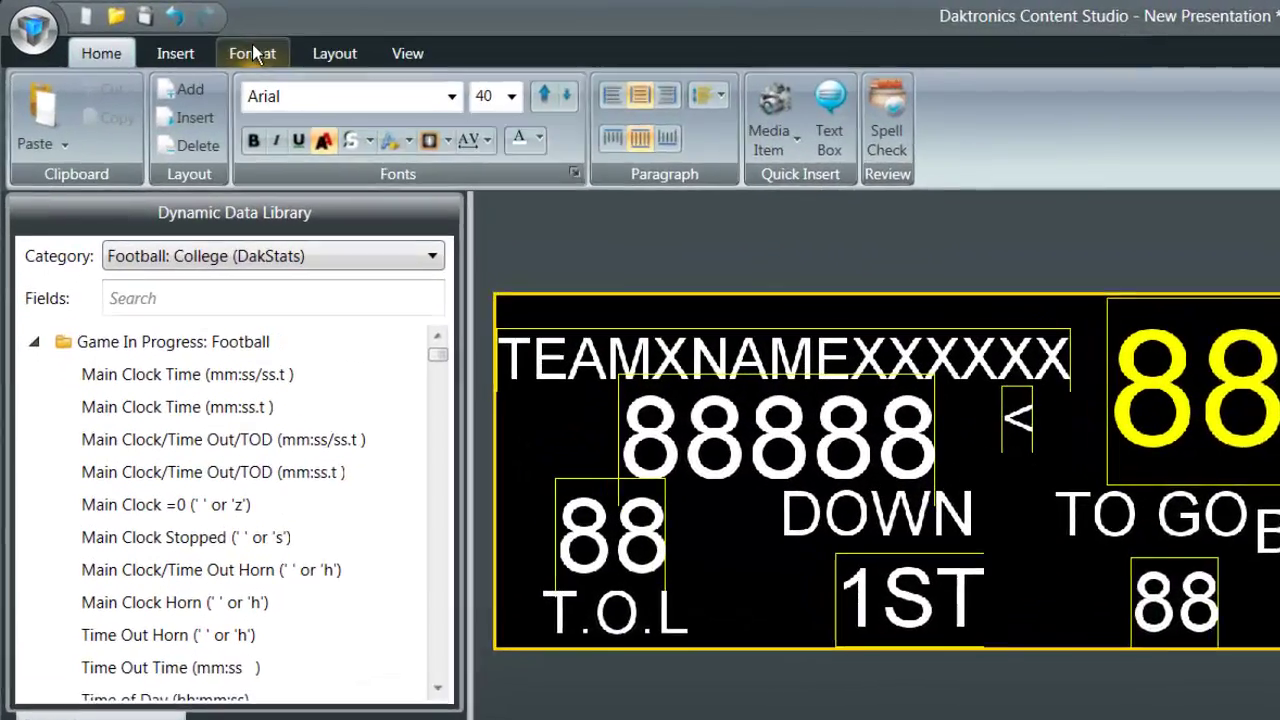
# Step: Center the 88:88 clock horizontally on the display and nudge it into its final position
pyautogui.click(155, 32)
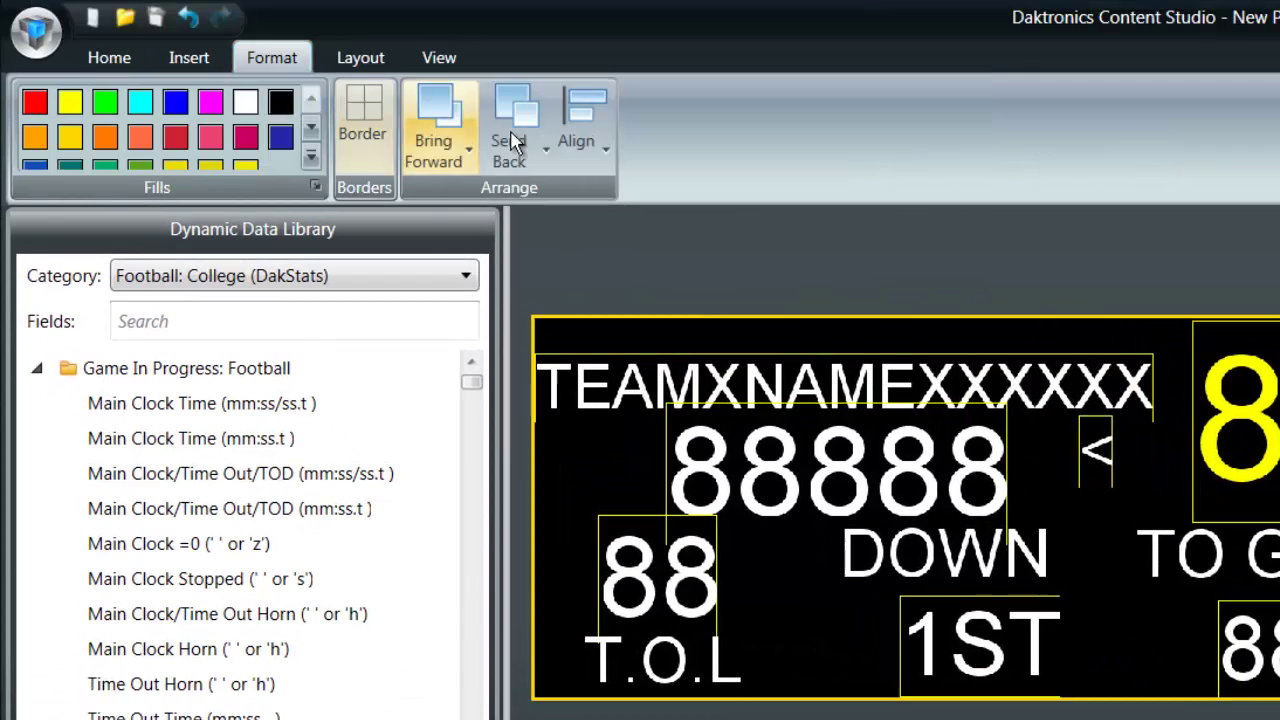
pyautogui.click(592, 157)
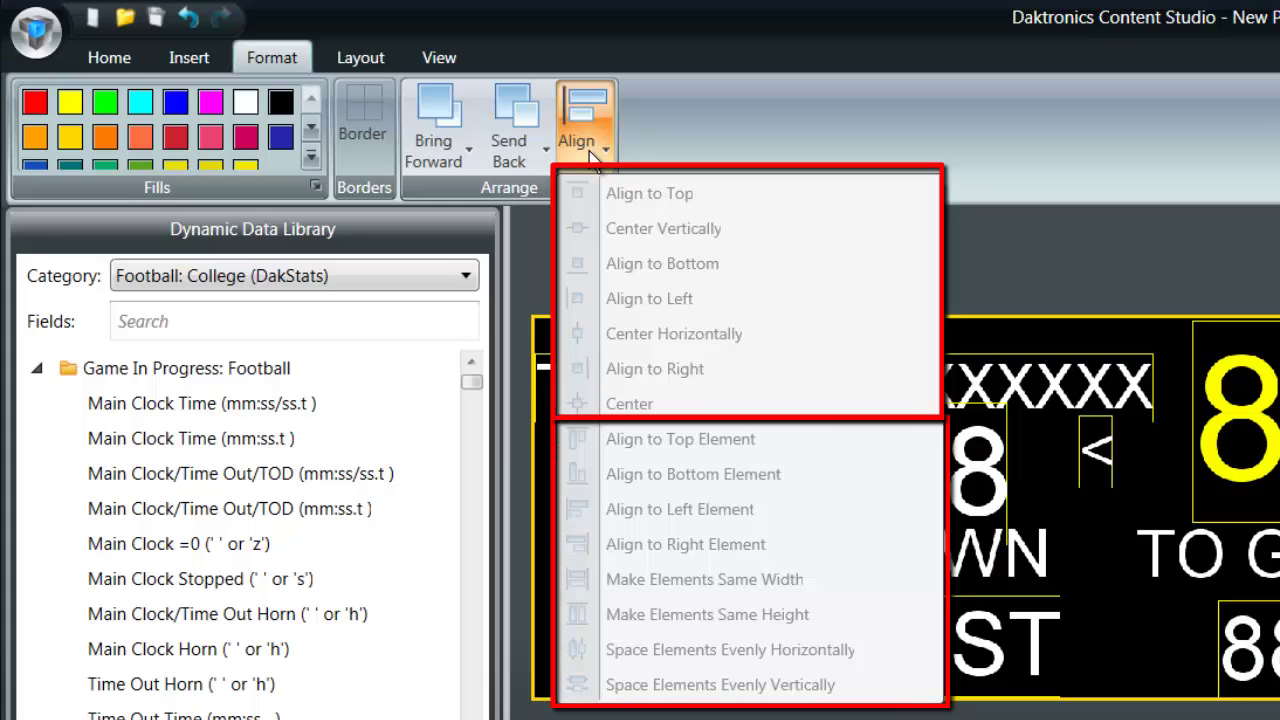
pyautogui.click(1214, 345)
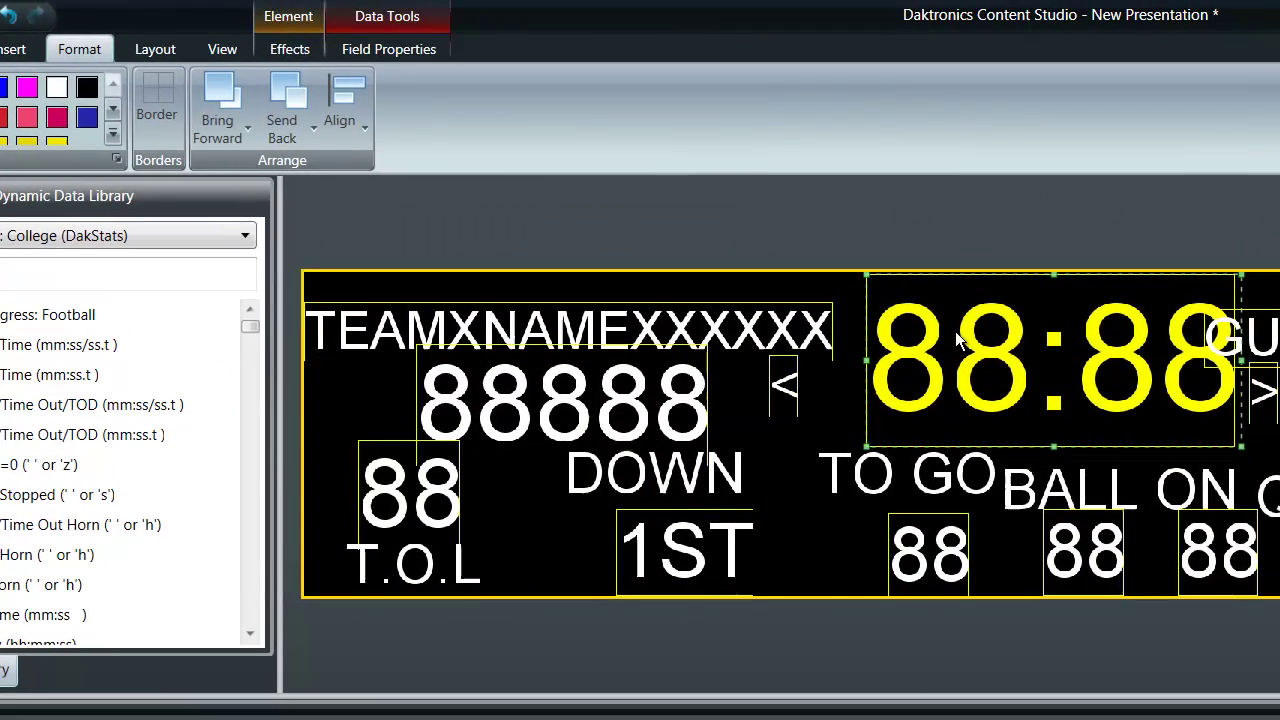
pyautogui.click(363, 116)
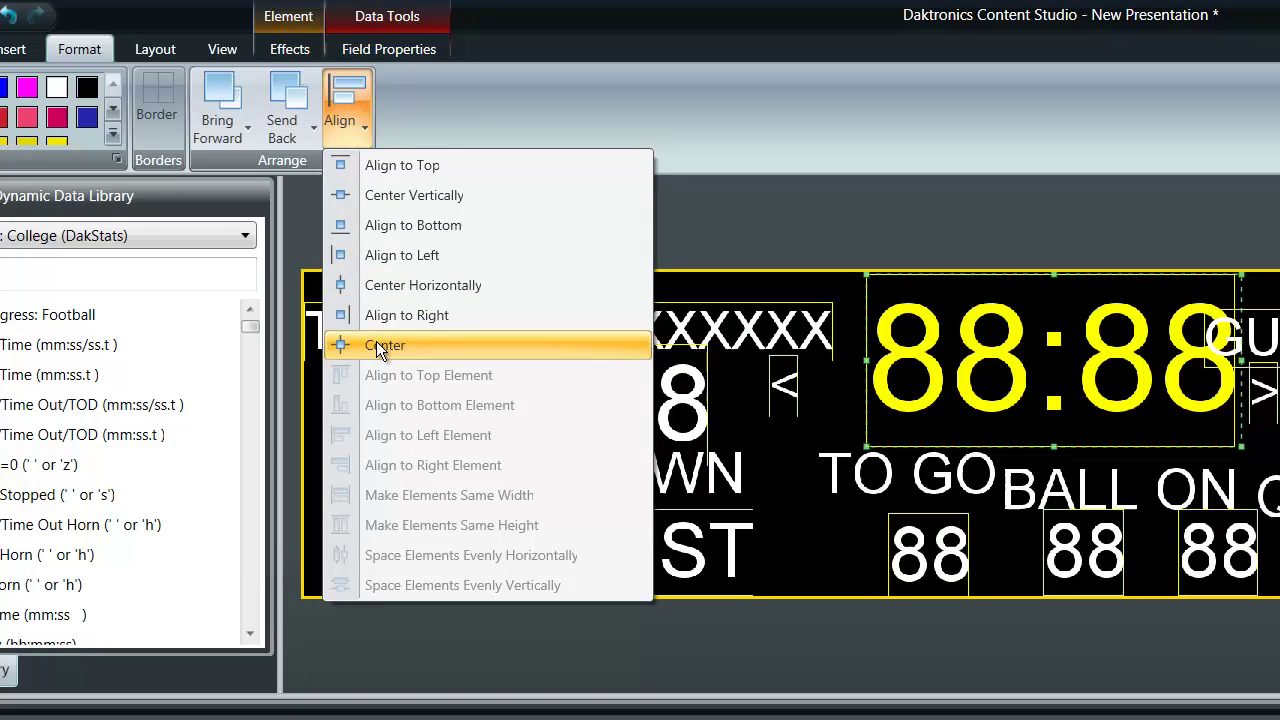
pyautogui.click(406, 285)
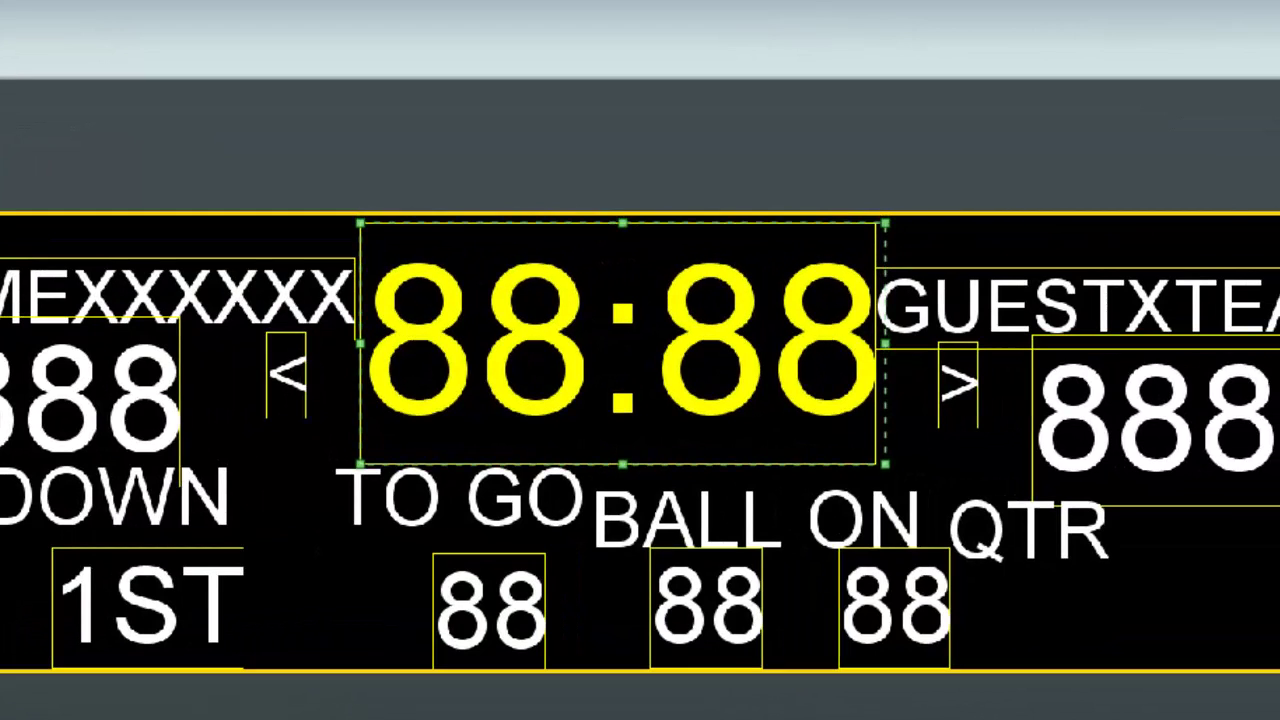
pyautogui.press('Down')
pyautogui.press('Up')
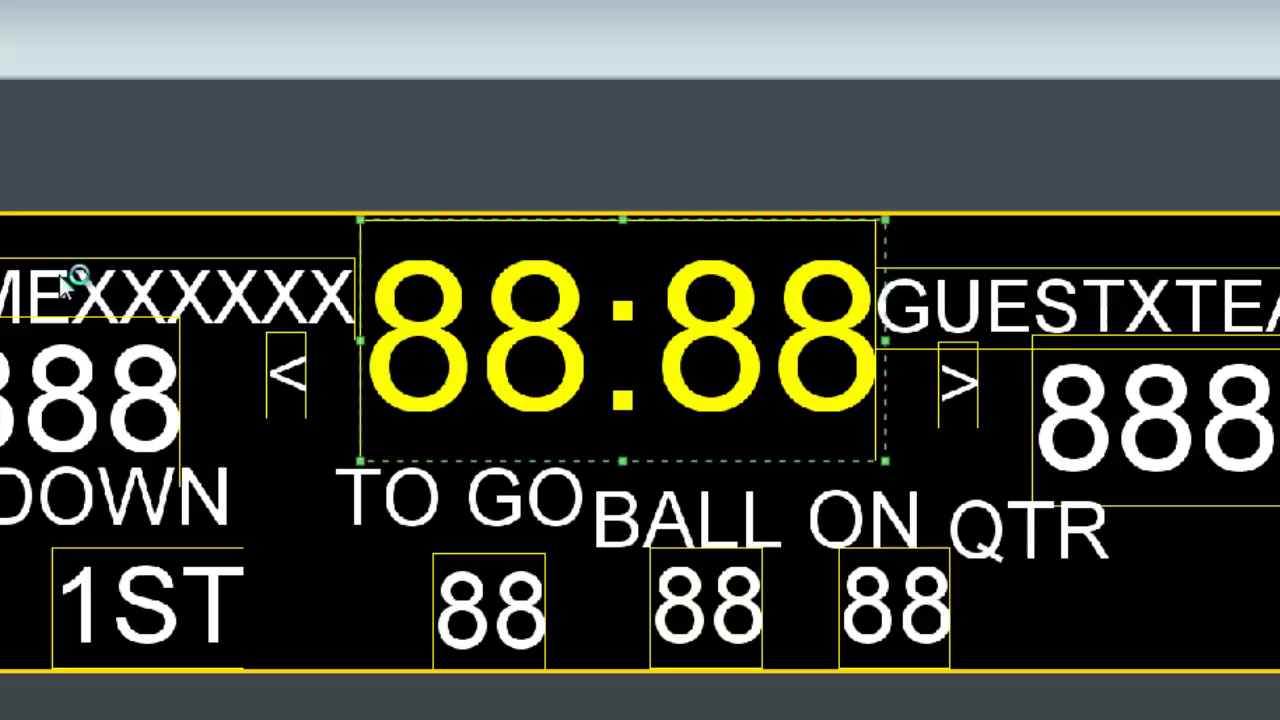
# Step: Move the left possession arrow toward the clock and top-align both possession arrows
pyautogui.click(293, 385)
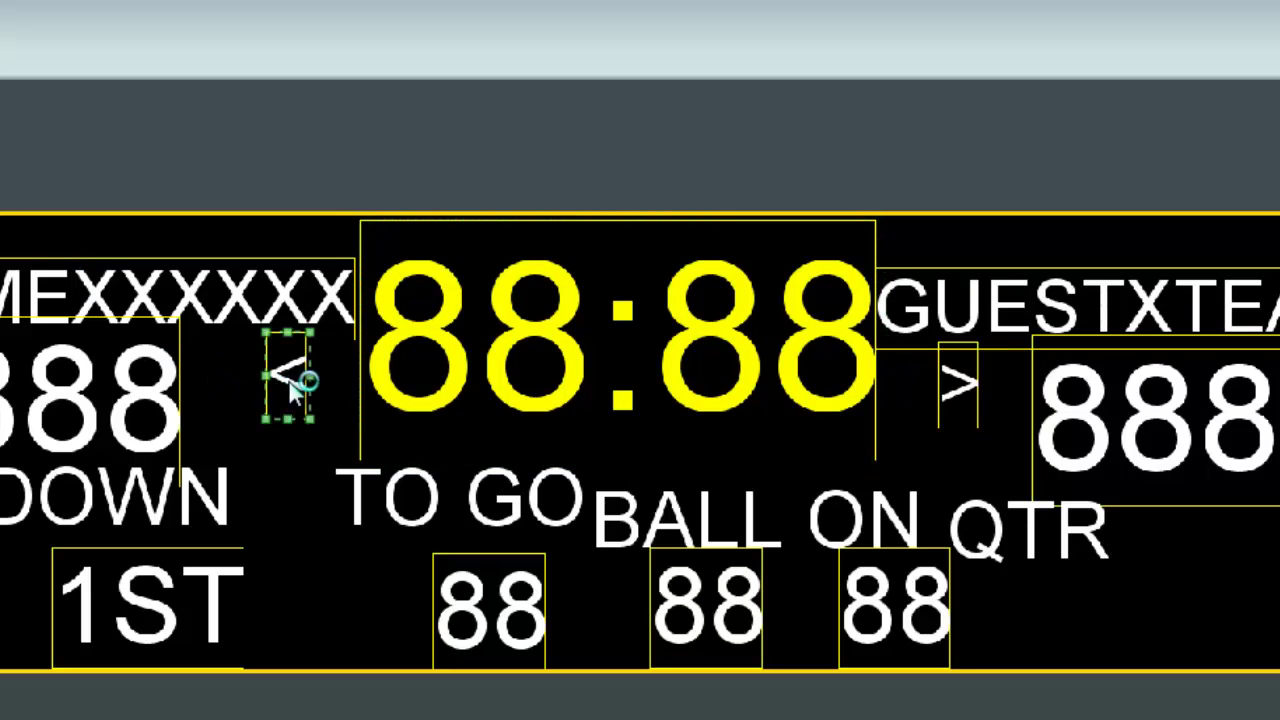
pyautogui.moveTo(290, 385); pyautogui.dragTo(313, 390)
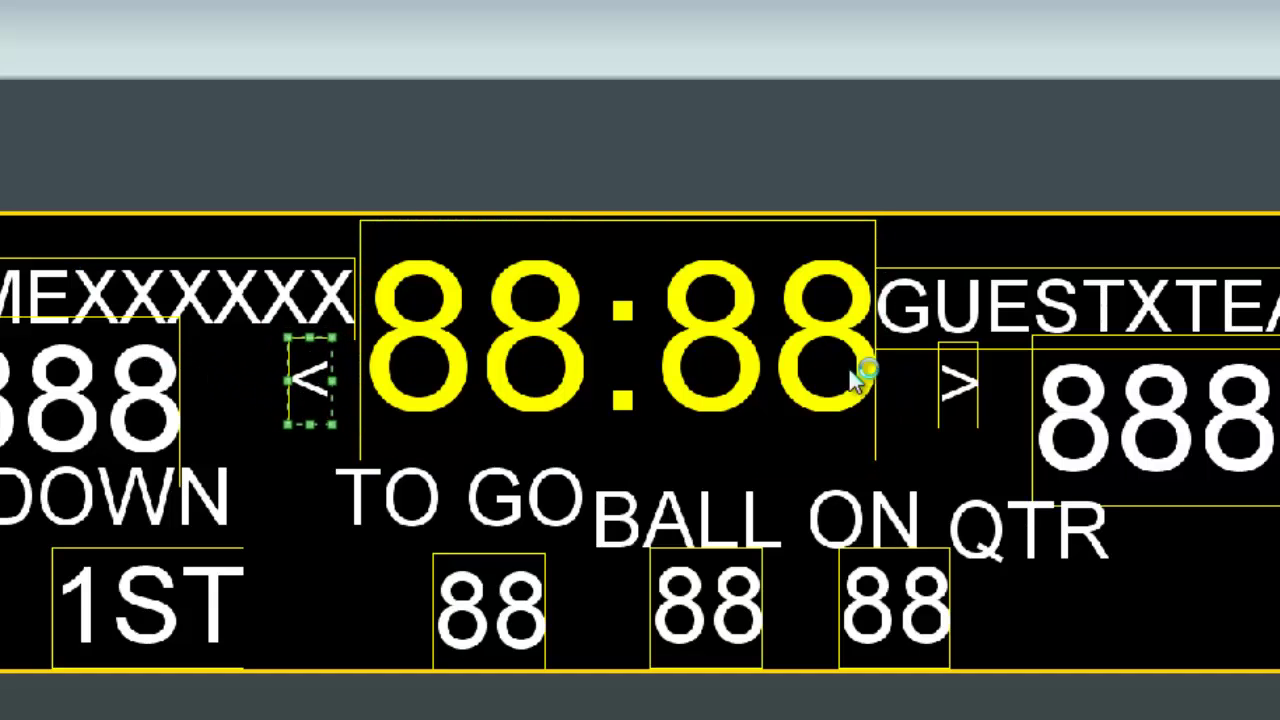
pyautogui.click(961, 382)
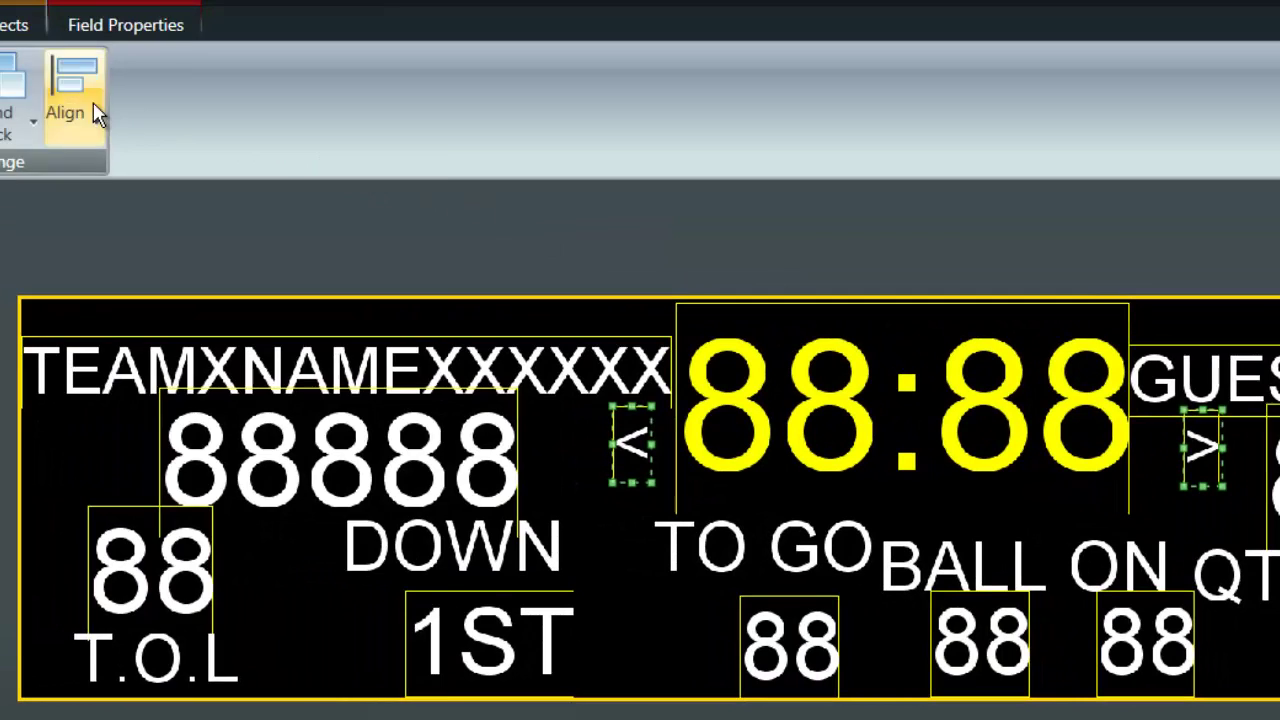
pyautogui.click(93, 108)
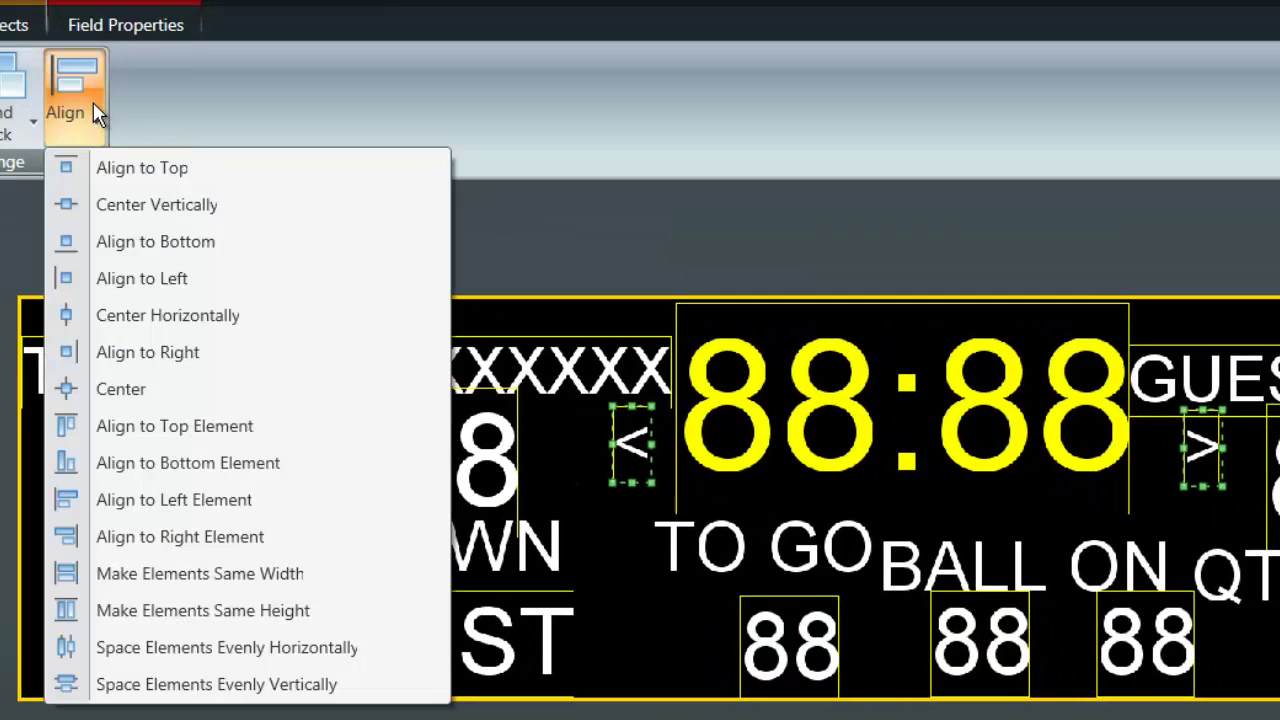
pyautogui.click(198, 427)
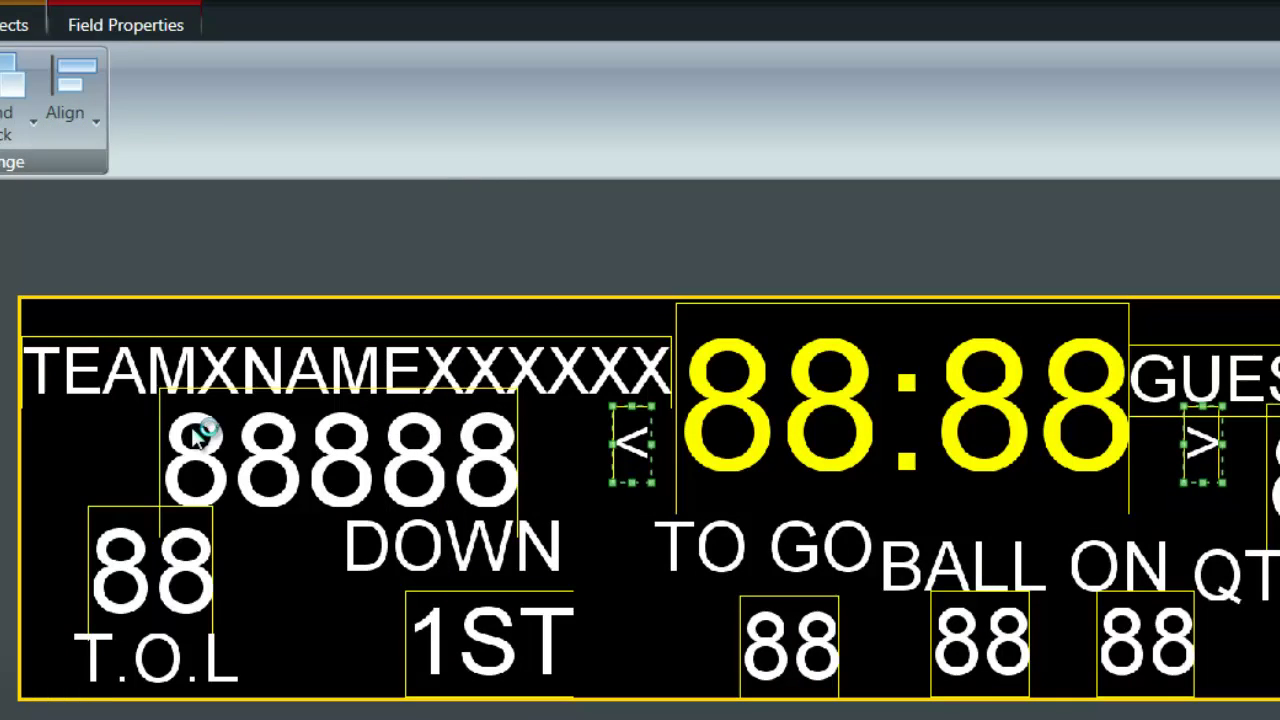
# Step: Top-align the two team names and the two 88888 score fields
pyautogui.click(282, 343)
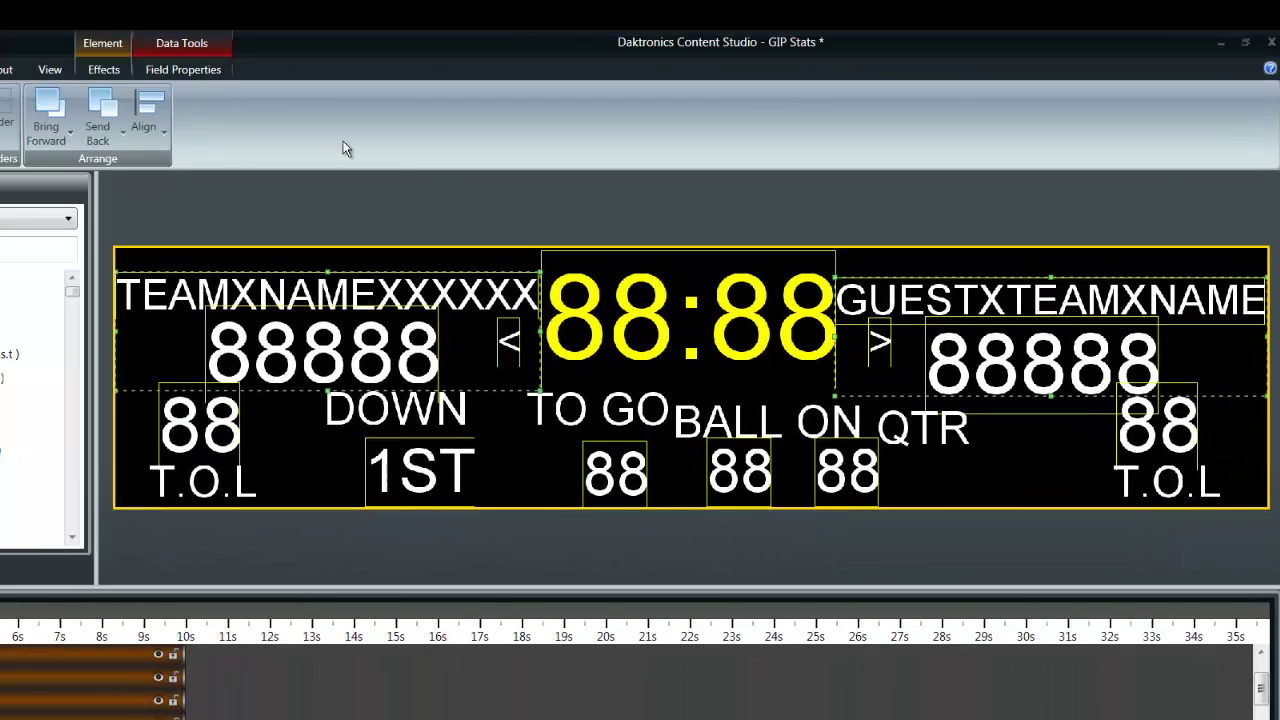
pyautogui.click(150, 112)
pyautogui.click(205, 163)
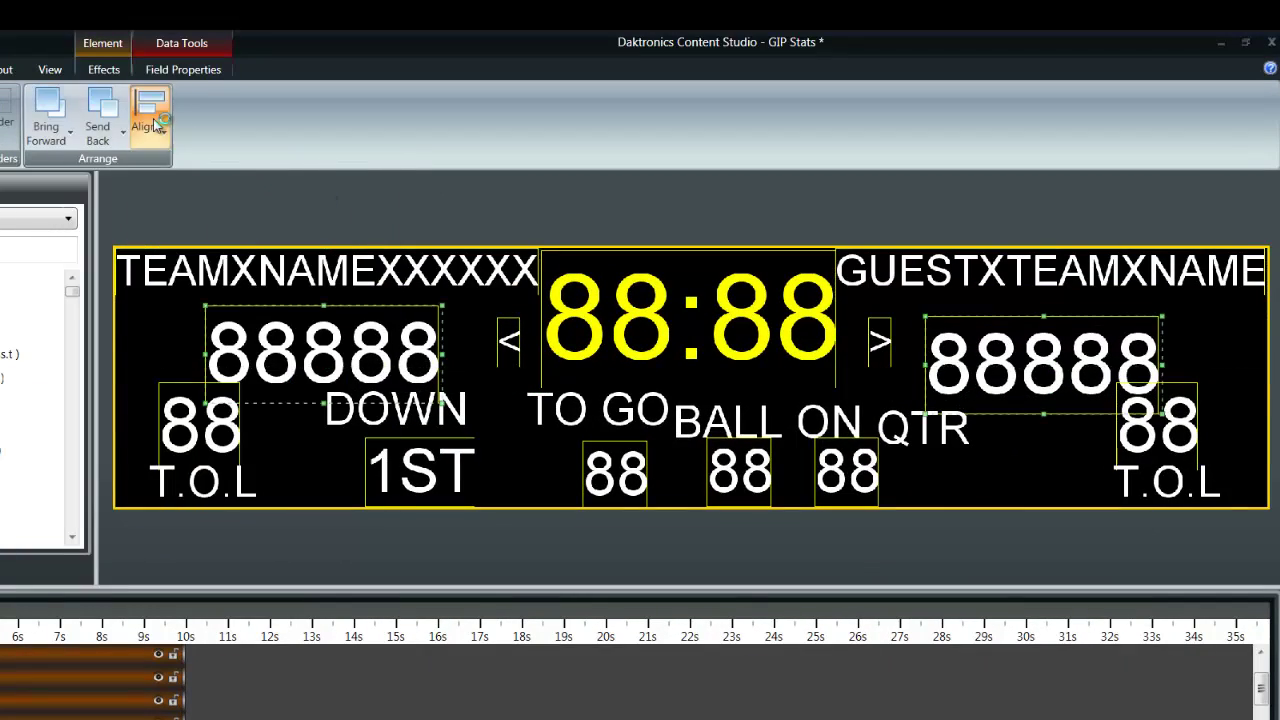
pyautogui.click(150, 112)
pyautogui.click(214, 329)
# Step: Select the DOWN, TO GO and BALL ON labels, then save the scoreboard as GIP Stats
pyautogui.click(398, 410)
pyautogui.keyDown('ctrl'); pyautogui.click(600, 414); pyautogui.keyUp('ctrl')
pyautogui.keyDown('ctrl'); pyautogui.click(865, 425); pyautogui.keyUp('ctrl')
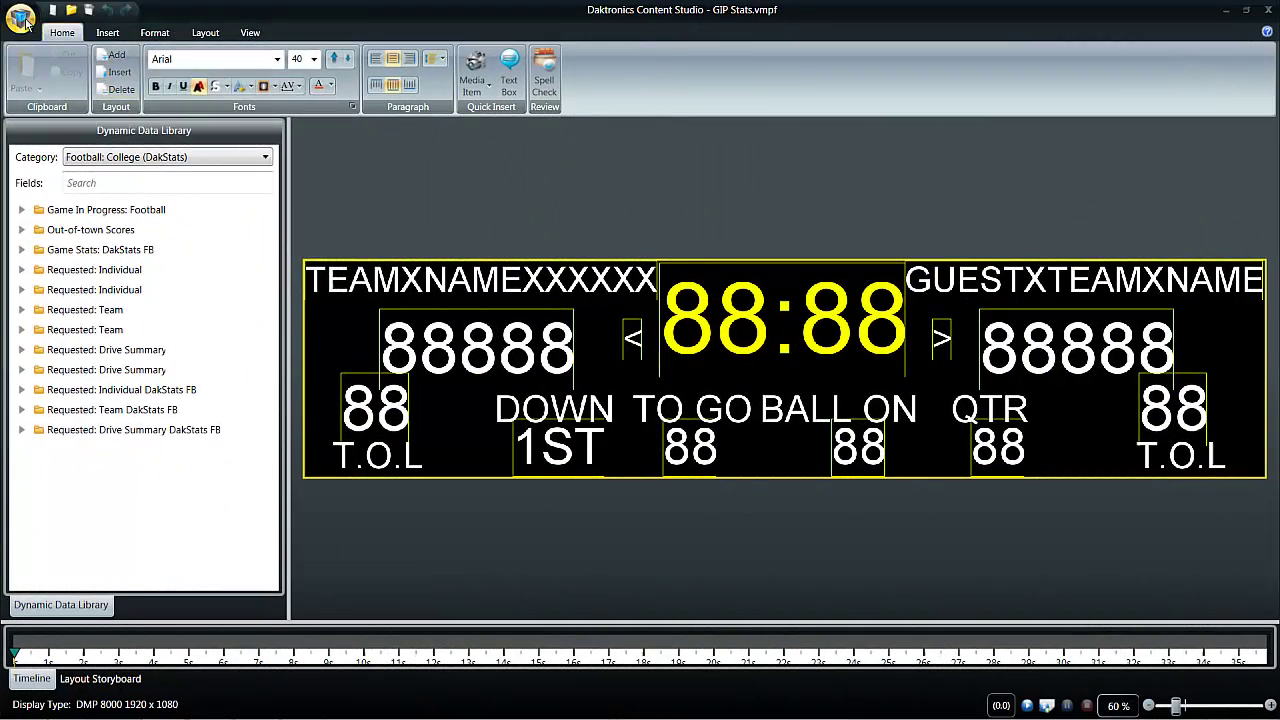
pyautogui.click(25, 19)
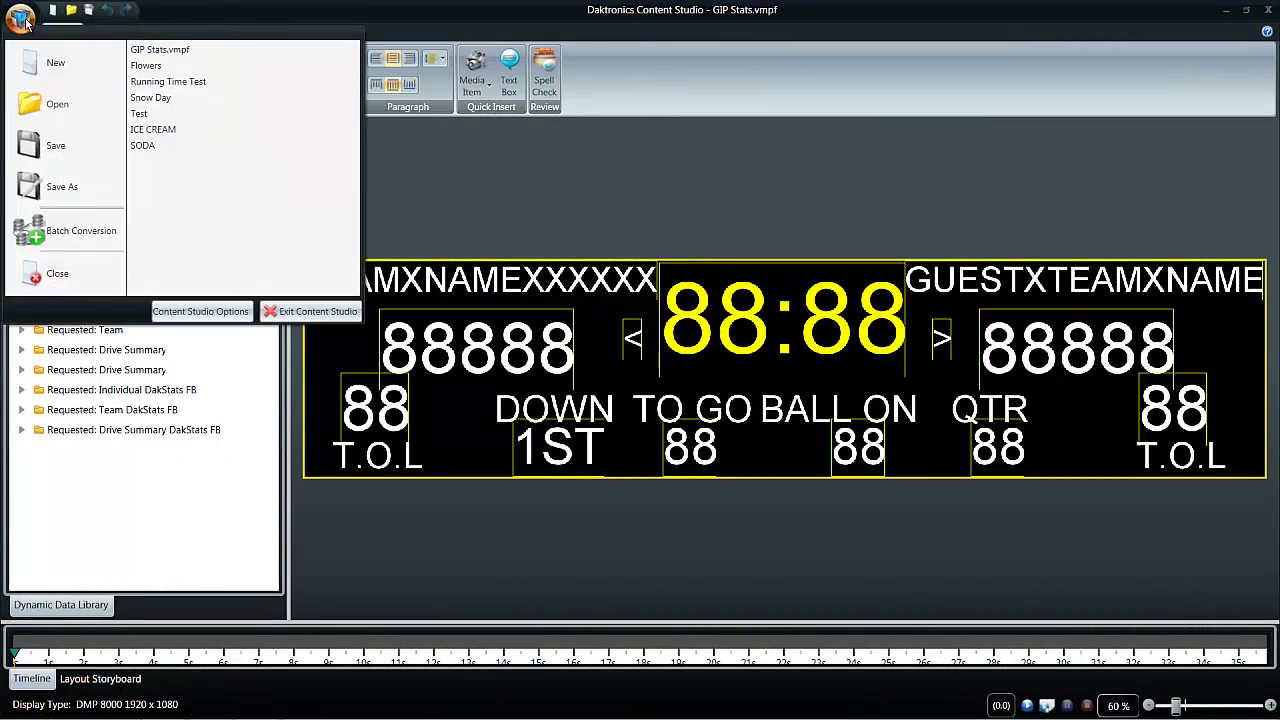
pyautogui.click(52, 147)
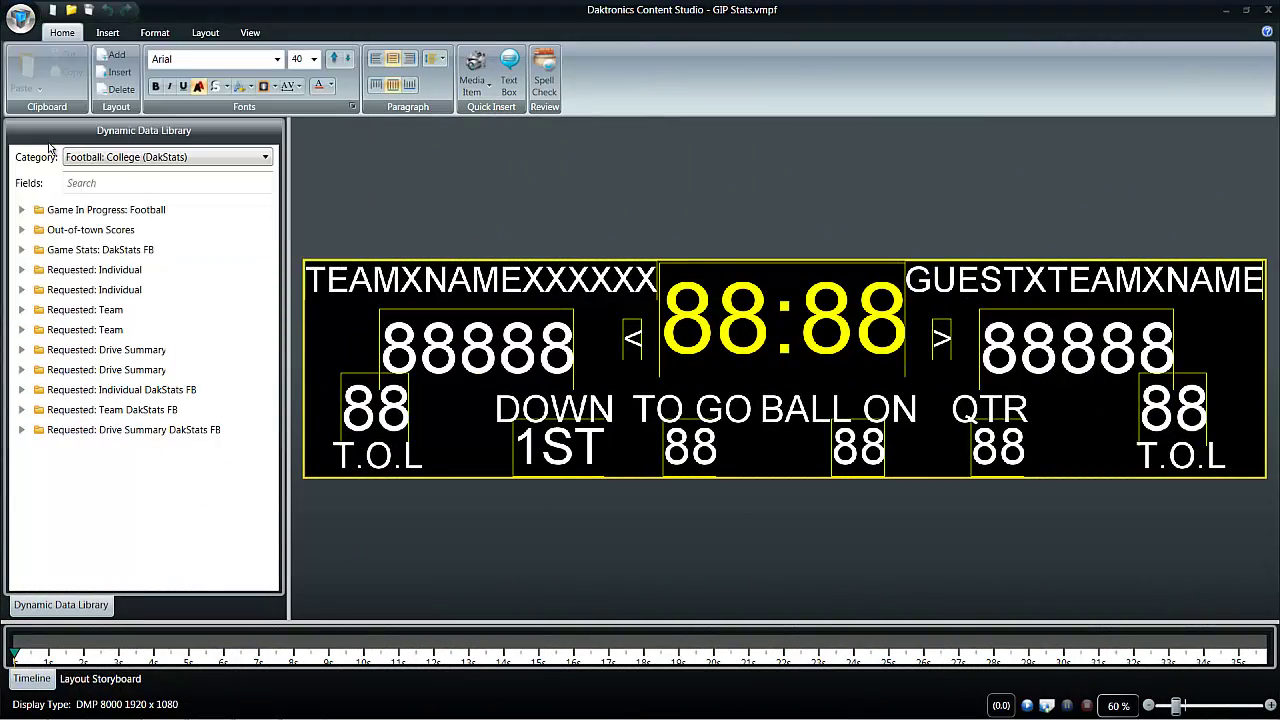
# Step: Close Content Studio and create a new button with a DMP-8000 Play action on primary/bottombar
pyautogui.click(1267, 12)
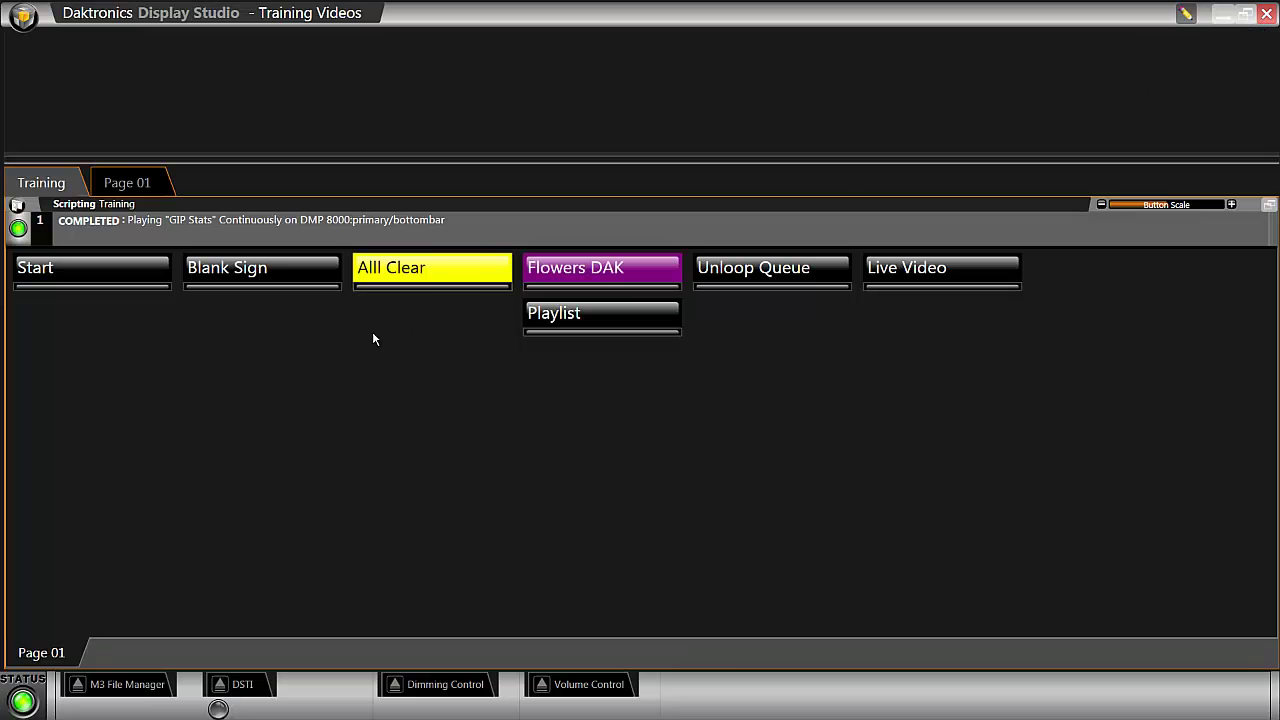
pyautogui.rightClick(303, 354)
pyautogui.click(313, 366)
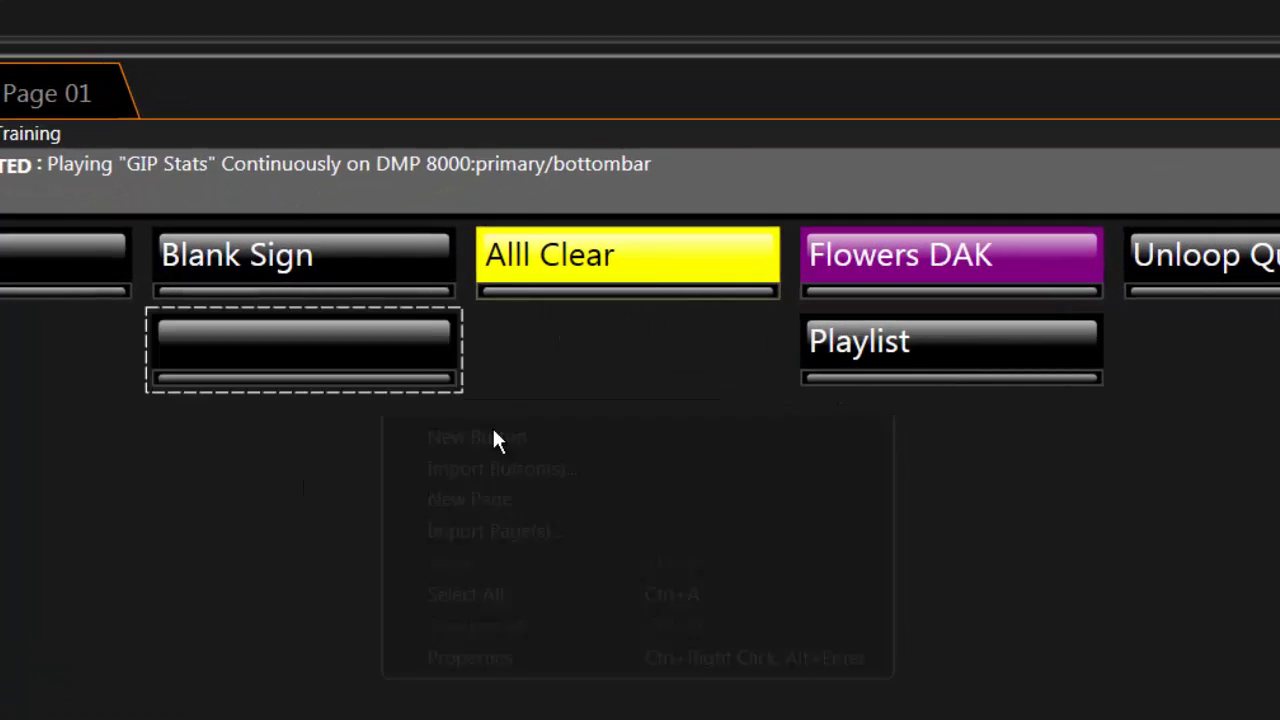
pyautogui.click(126, 535)
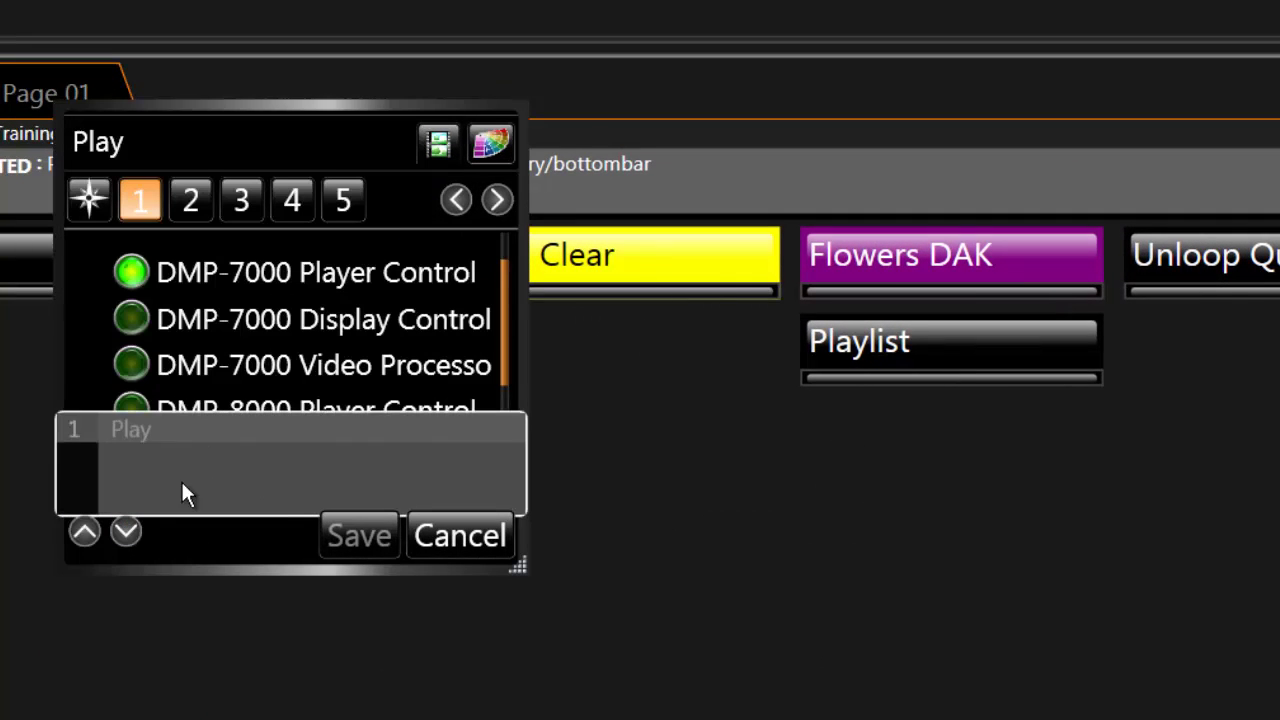
pyautogui.click(258, 412)
pyautogui.click(190, 200)
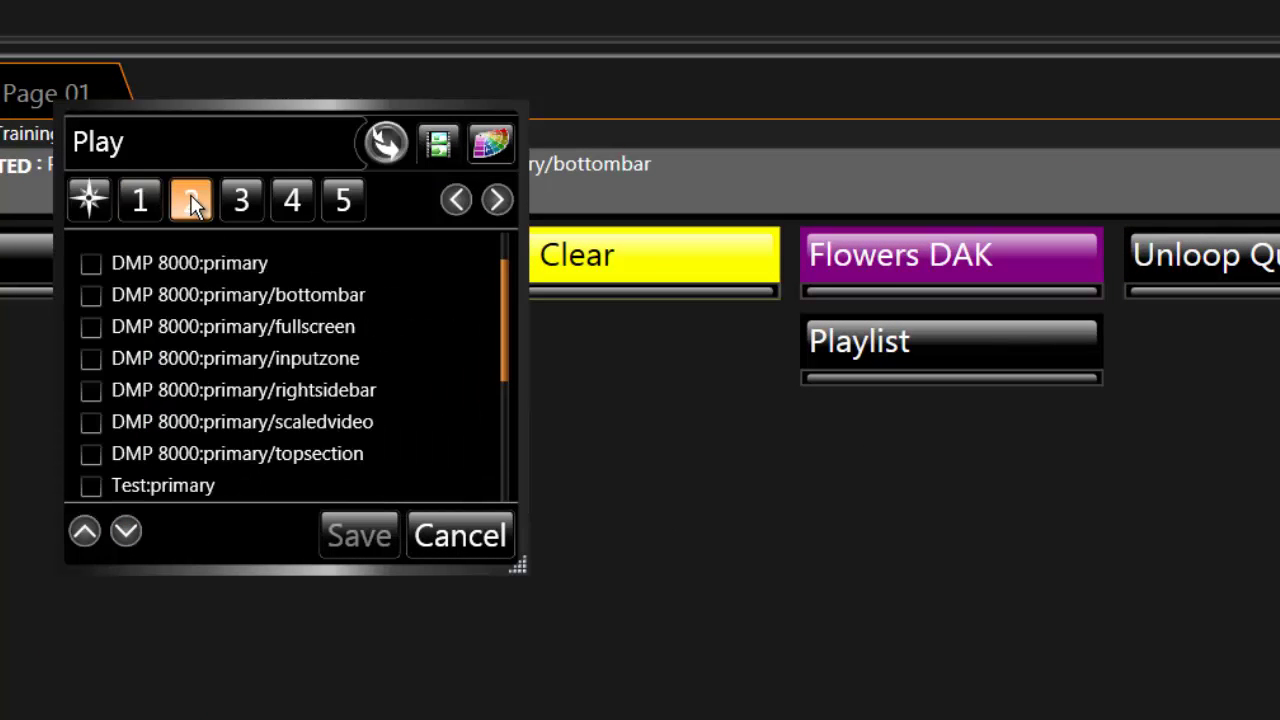
pyautogui.click(302, 303)
pyautogui.click(250, 206)
# Step: Add the GIP Stats file to the play action and name the action GIP Stats
pyautogui.click(273, 202)
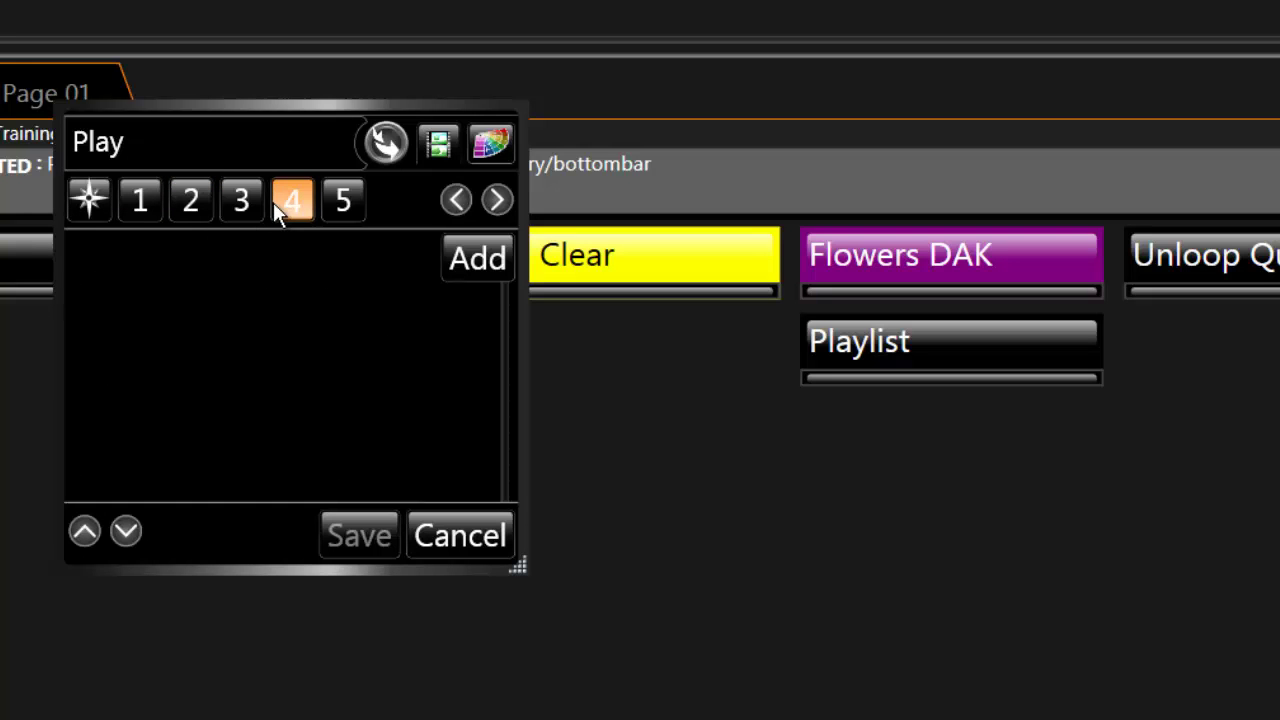
pyautogui.click(478, 262)
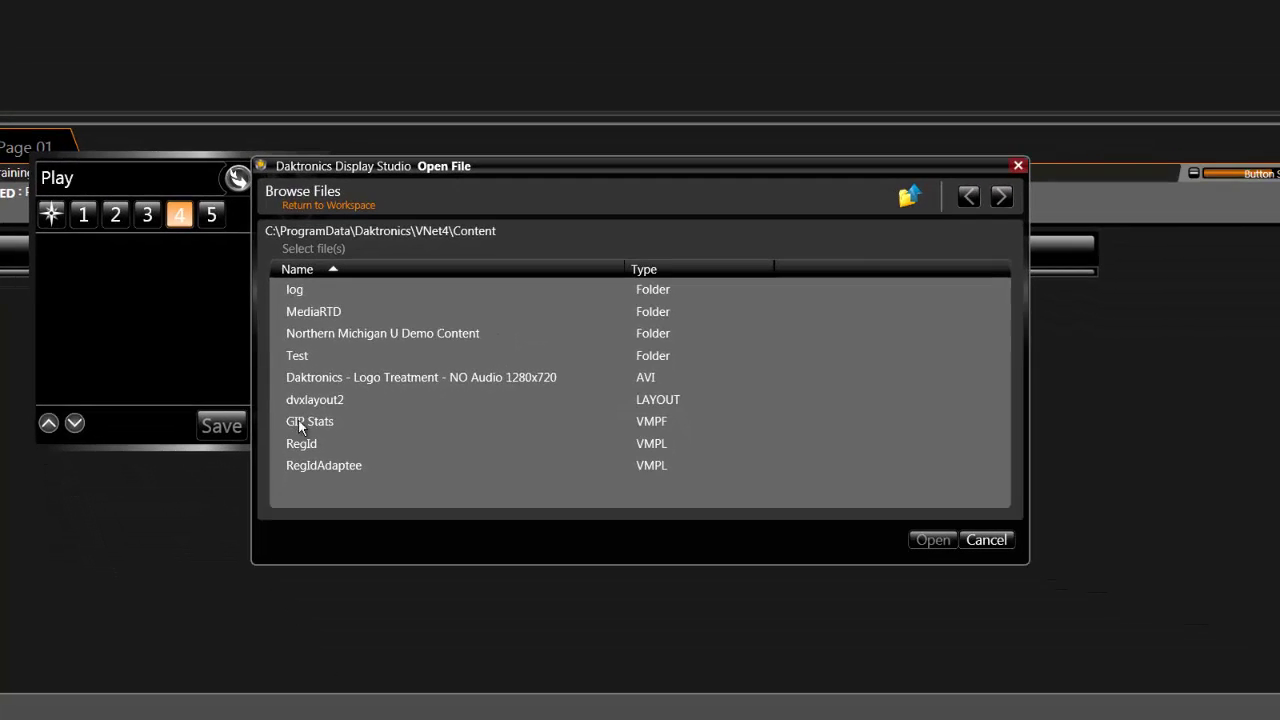
pyautogui.click(484, 531)
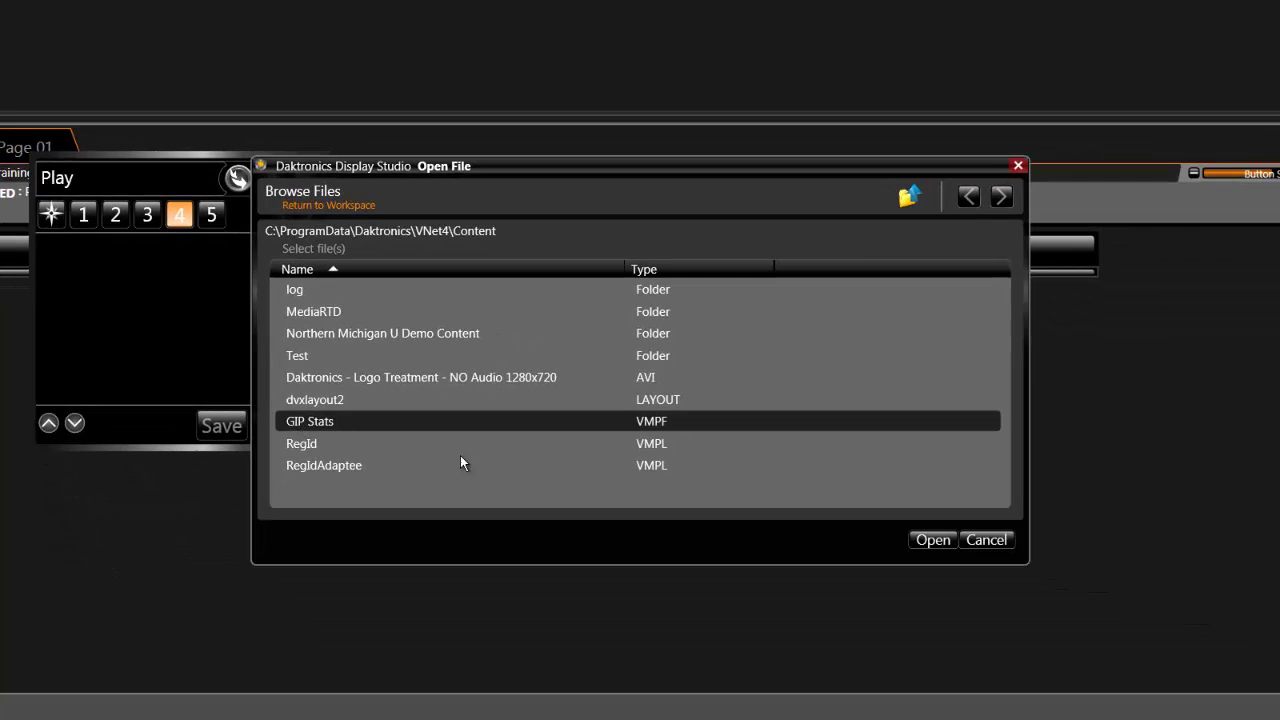
pyautogui.click(952, 540)
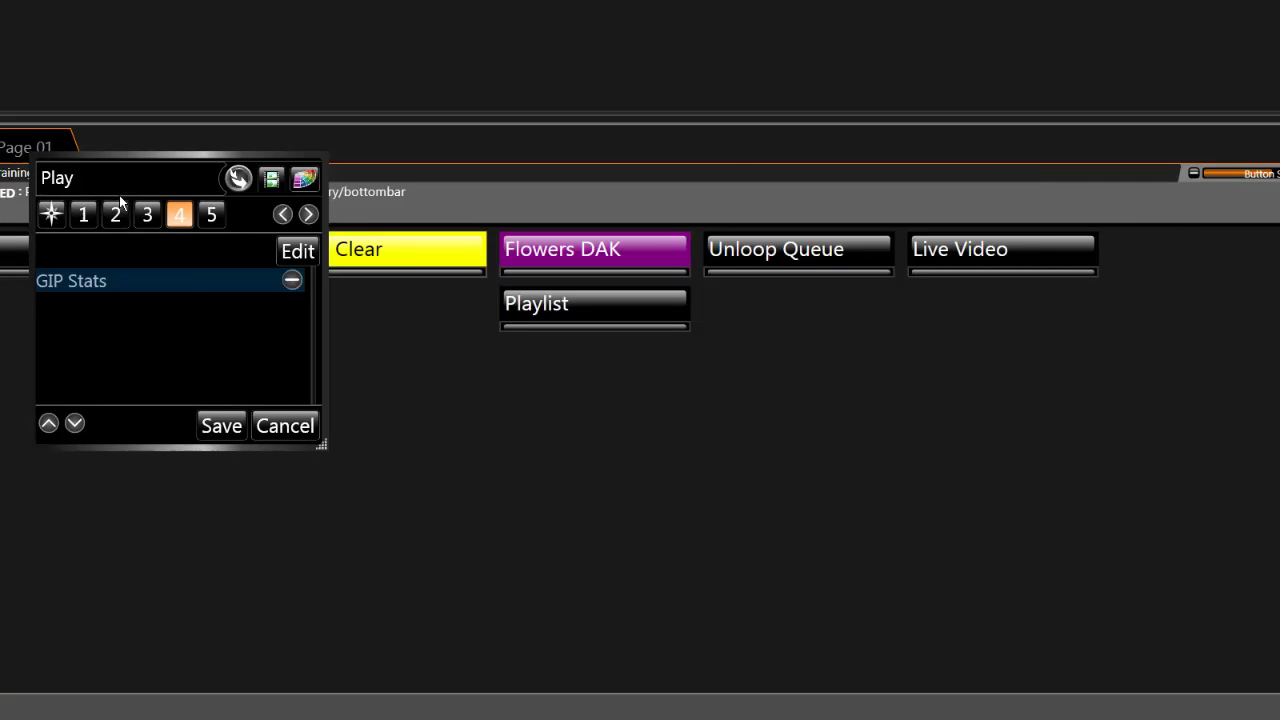
pyautogui.click(120, 180)
pyautogui.write('GI')
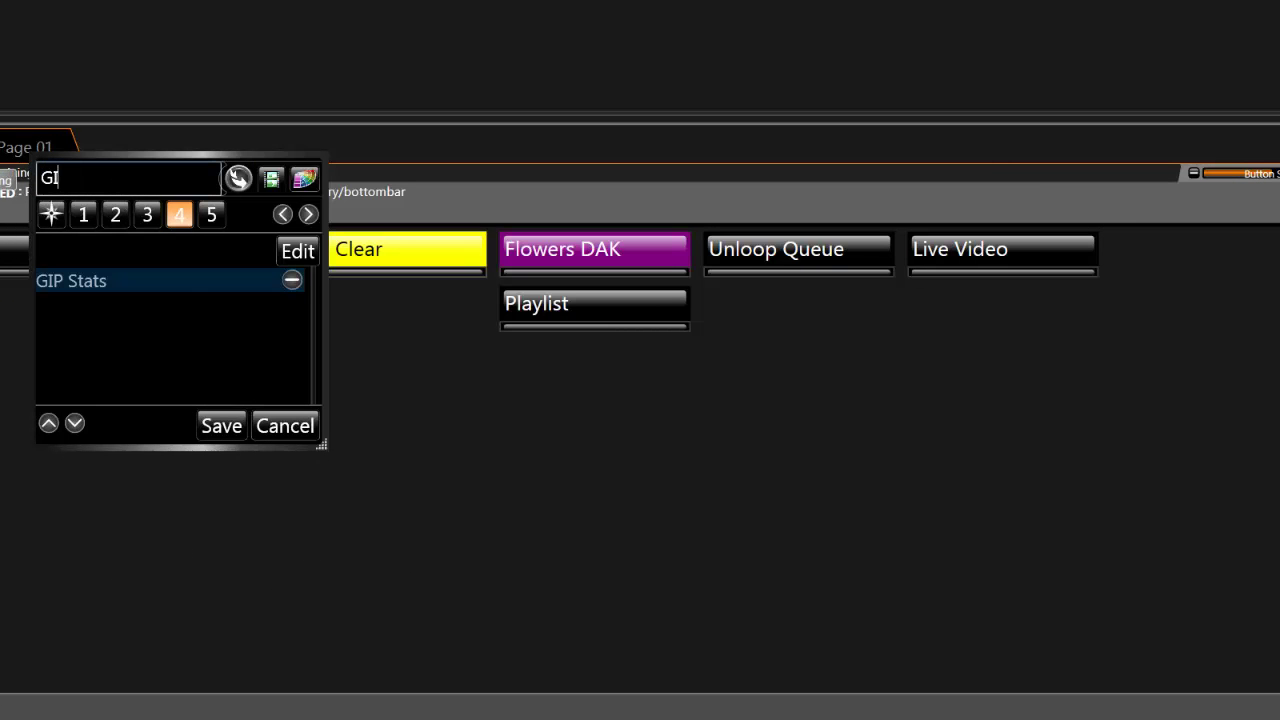
pyautogui.write('P Stats')
pyautogui.click(216, 215)
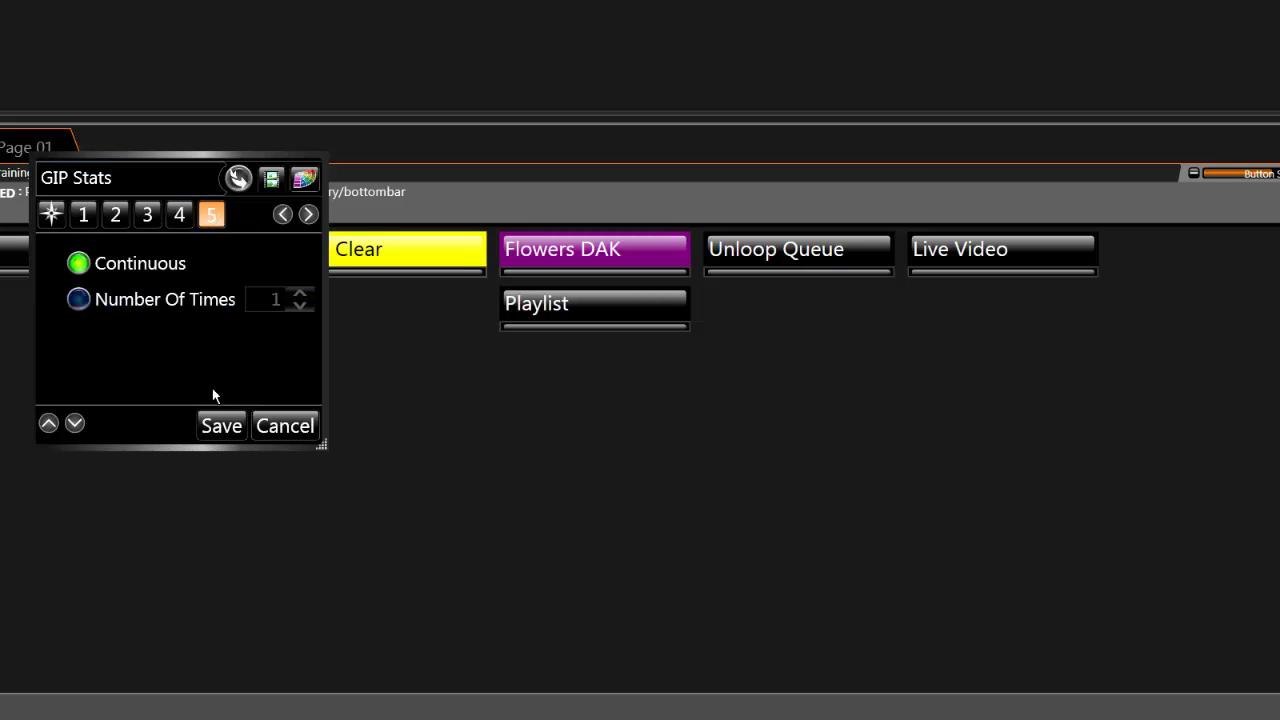